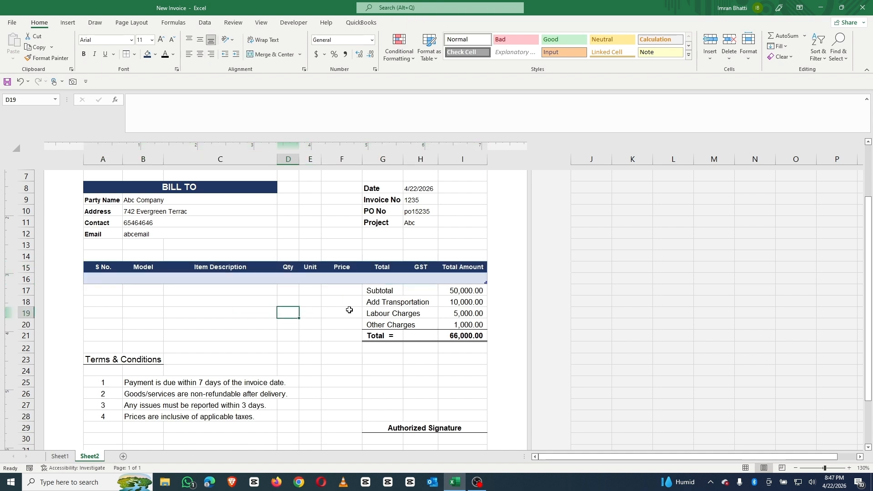
Move the totals block G17:I21 down two rows so it starts at G19.
left_click_drag(377, 291, 477, 337)
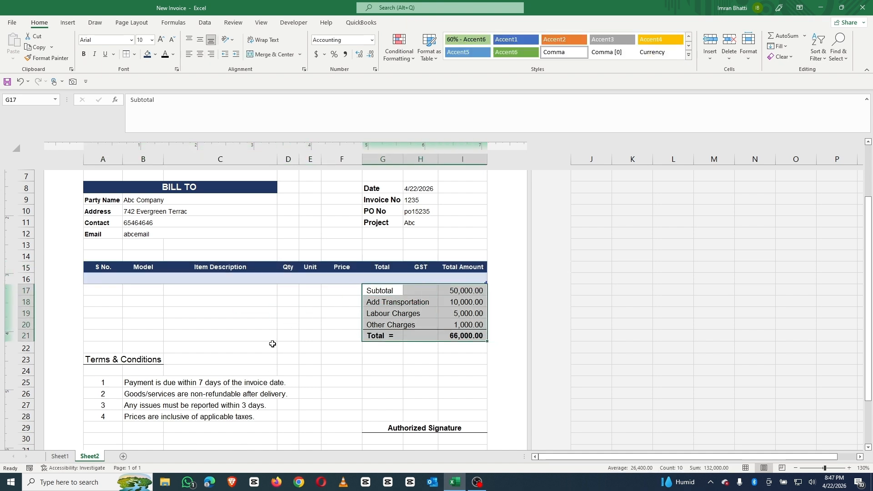
key("ctrl+x")
left_click(382, 313)
key("ctrl+v")
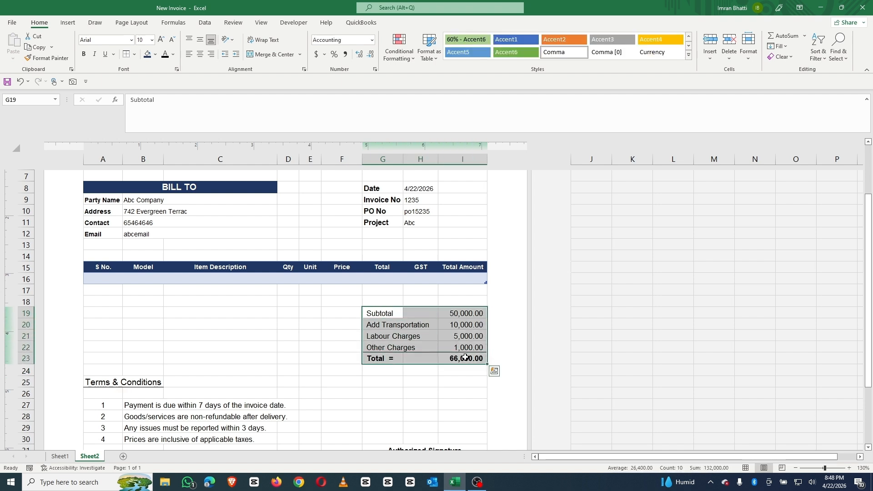
Set a thin solid medium-blue border on all four outer sides of the totals block G19:I23.
key("ctrl+1")
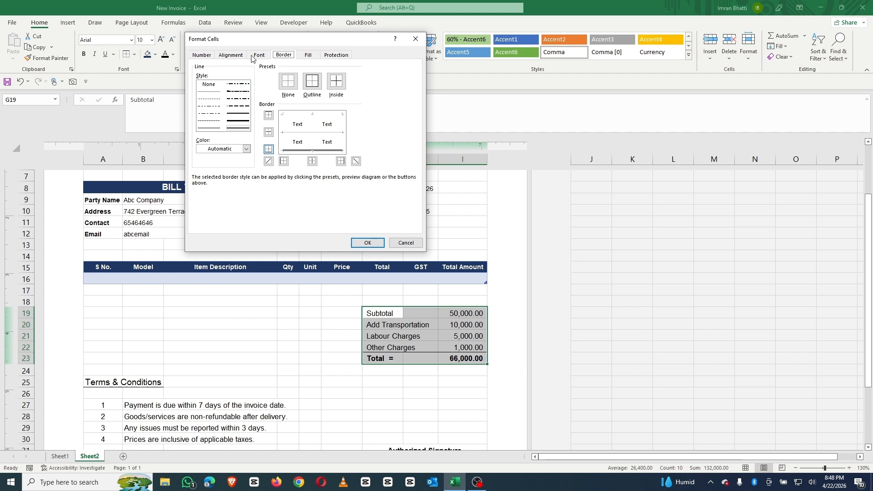
left_click(246, 149)
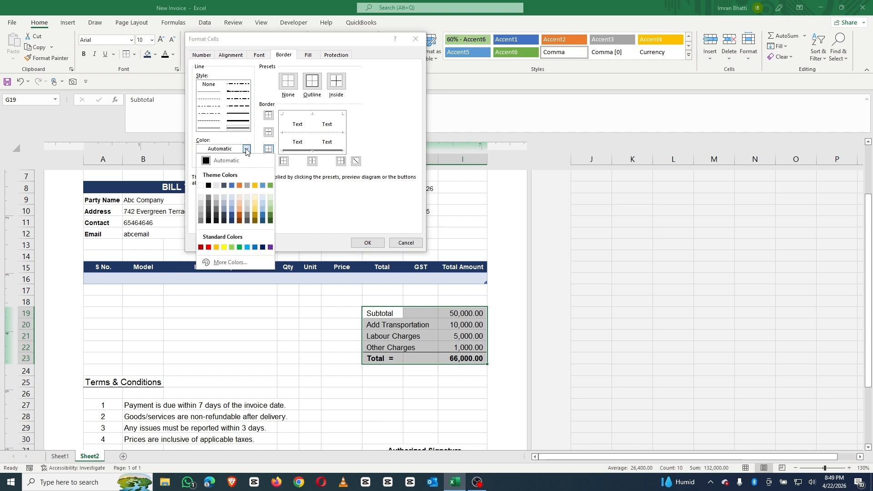
left_click(232, 210)
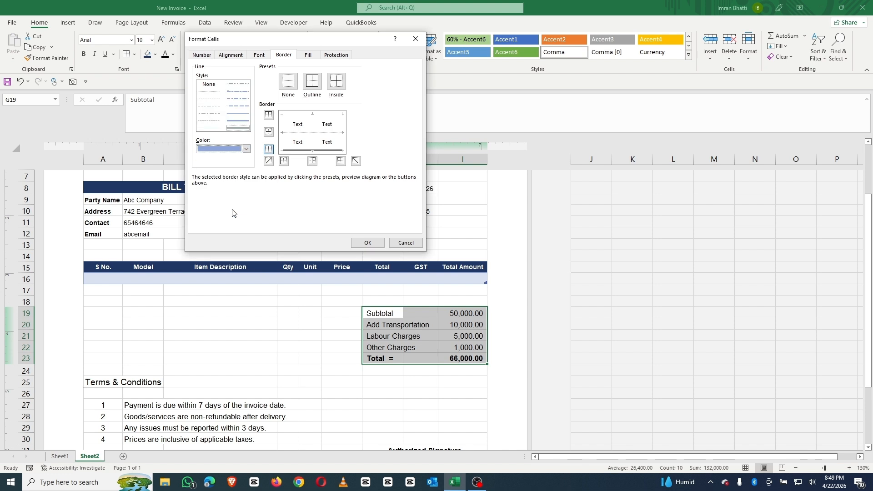
left_click(305, 116)
left_click(211, 129)
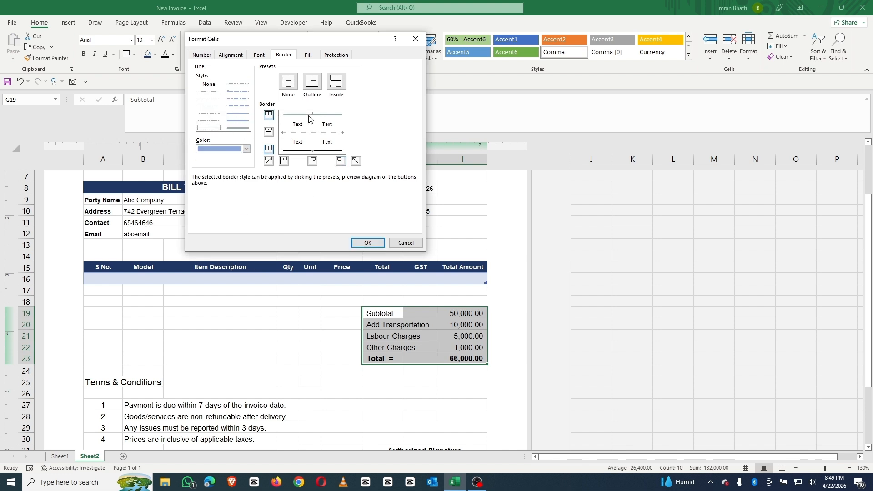
left_click(309, 119)
left_click(342, 138)
left_click(324, 153)
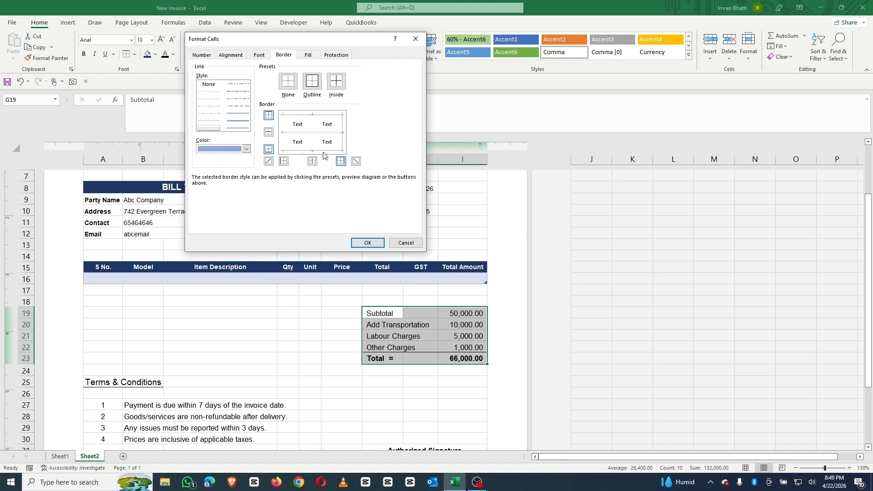
left_click(281, 136)
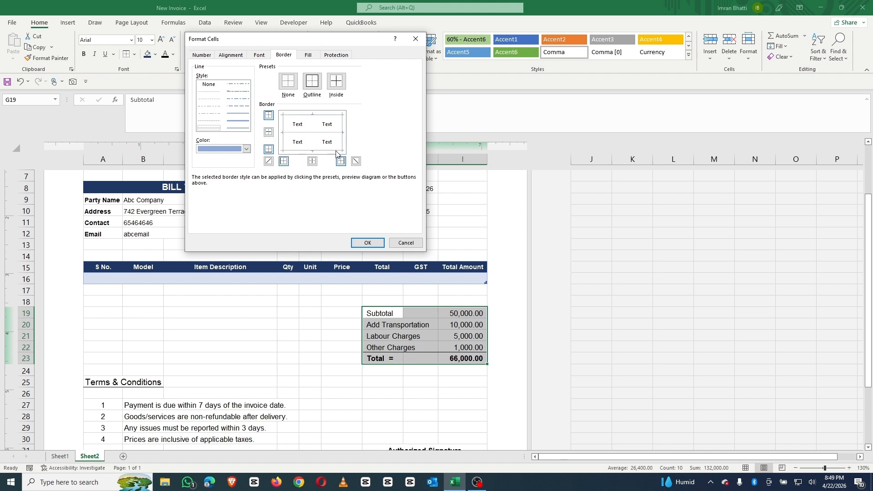
Add inner horizontal and vertical borders in the same thin blue line to the totals block and apply the formatting.
left_click(314, 136)
left_click(313, 133)
left_click(314, 135)
left_click(329, 135)
left_click(368, 242)
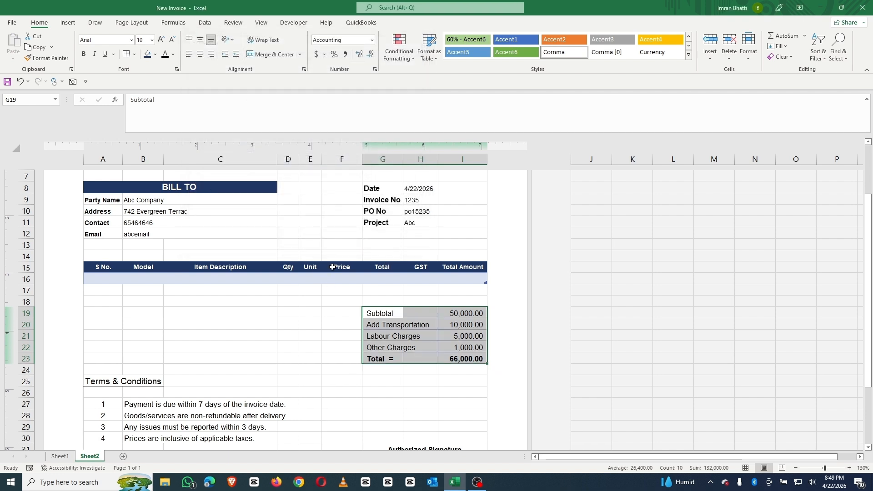
left_click(423, 385)
Fill the Total row G23:I23 with dark blue and make its text white.
left_click_drag(379, 359, 448, 358)
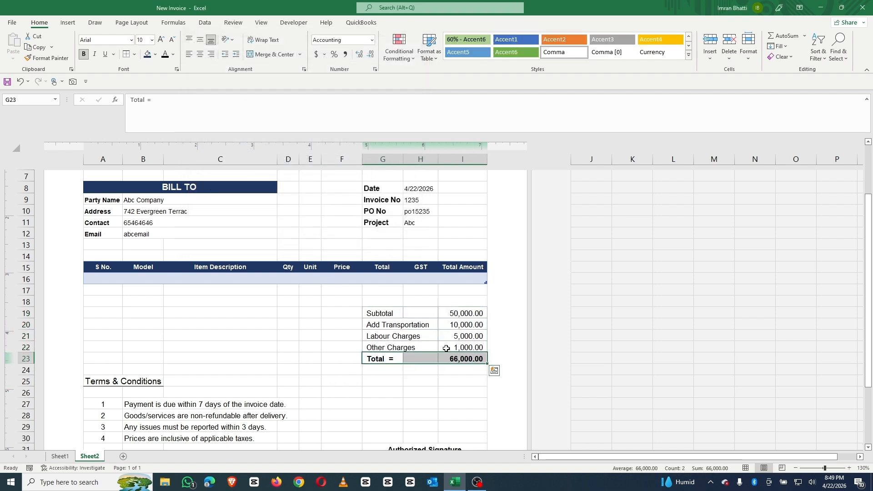
left_click(156, 56)
left_click(155, 78)
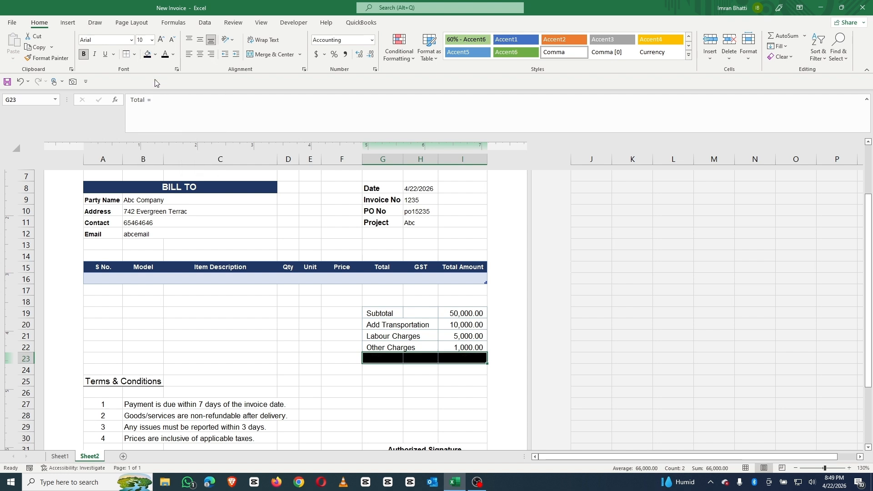
left_click(156, 55)
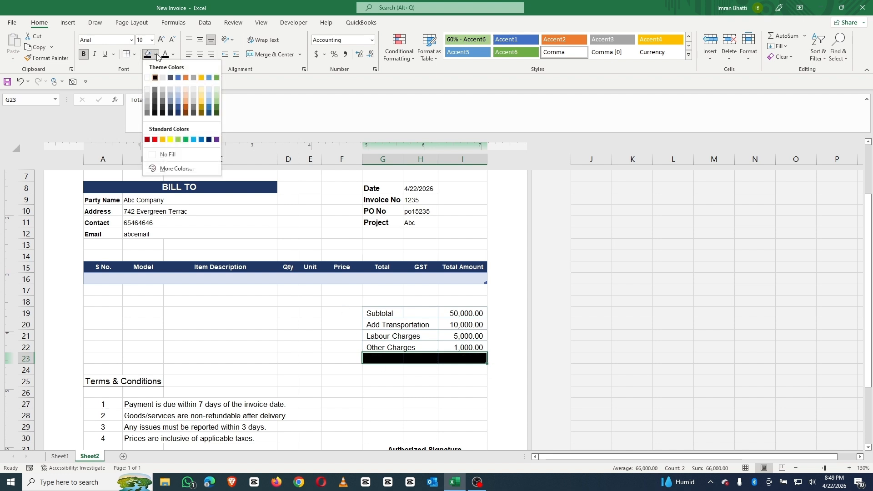
left_click(179, 112)
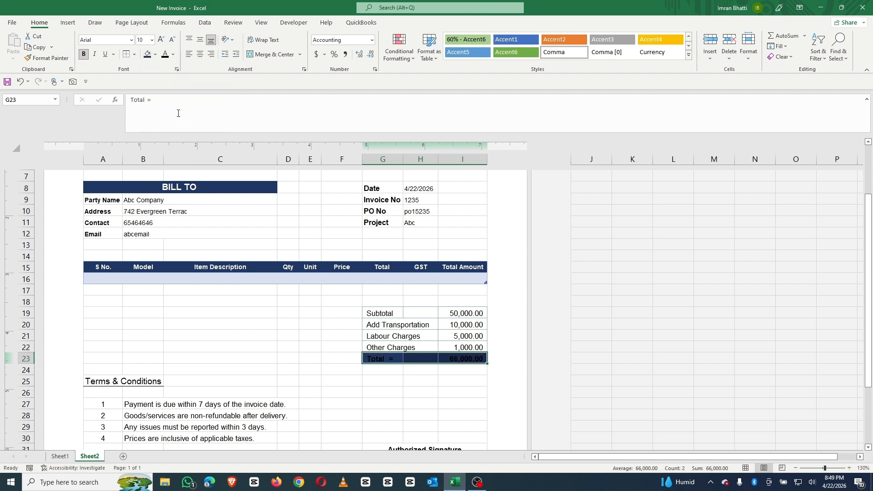
left_click(173, 54)
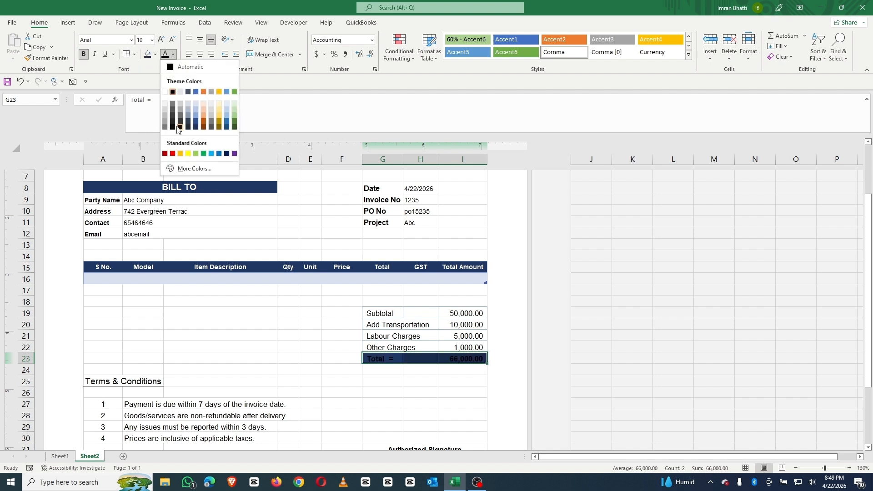
left_click(167, 93)
left_click(288, 335)
left_click_drag(373, 313, 472, 360)
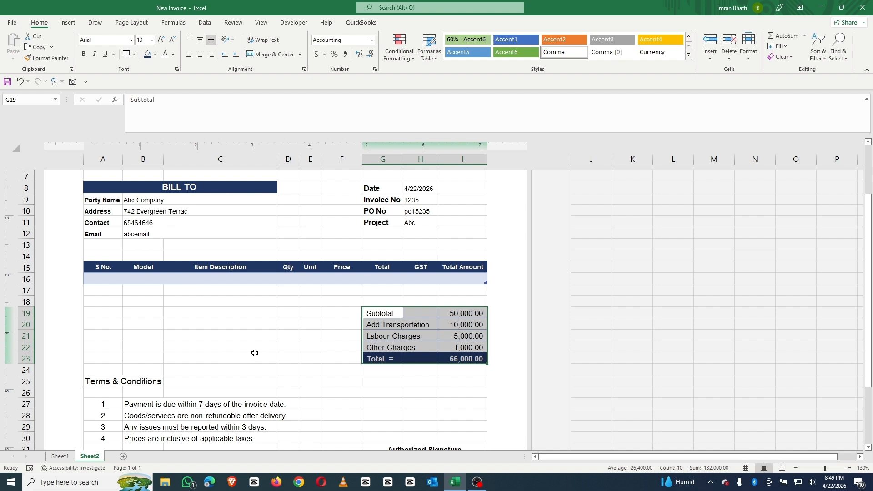
Merge and center the Terms & Conditions heading across A25:C25 and give it a bottom border.
left_click(220, 449)
left_click_drag(97, 348, 270, 350)
left_click(261, 58)
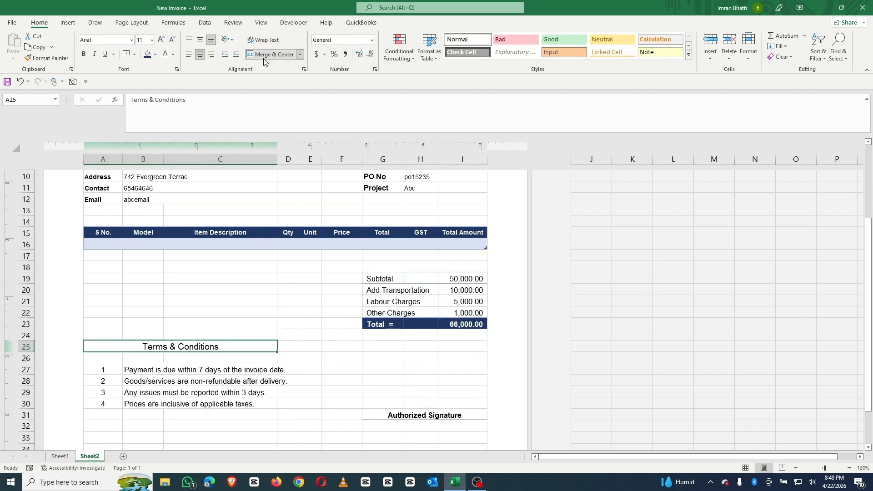
left_click(134, 55)
left_click(147, 82)
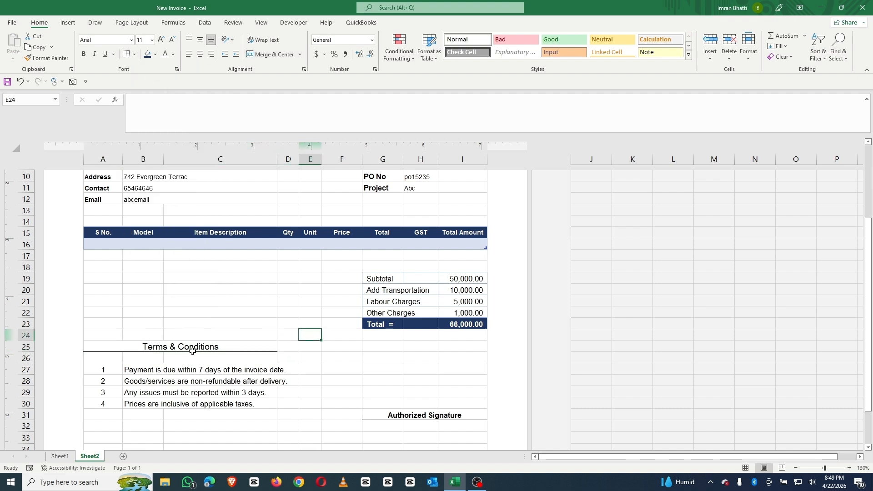
Fill the Terms & Conditions heading with dark blue and make its text white and bold.
left_click(147, 54)
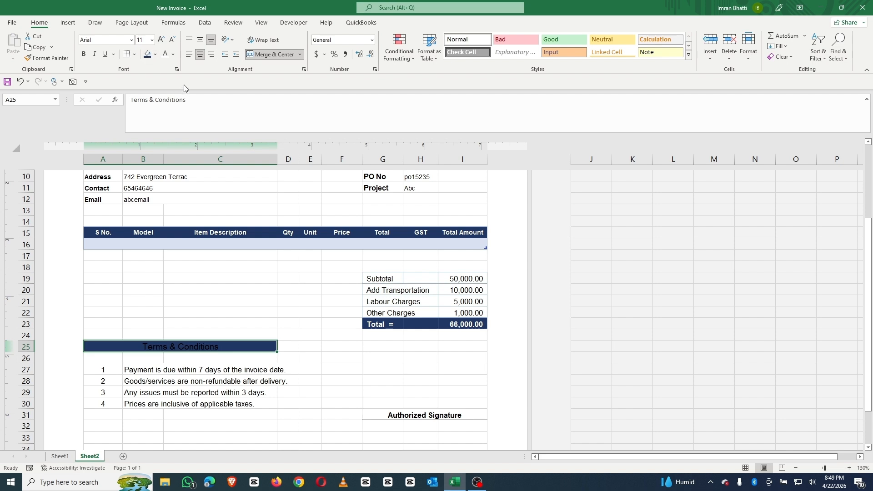
left_click(165, 55)
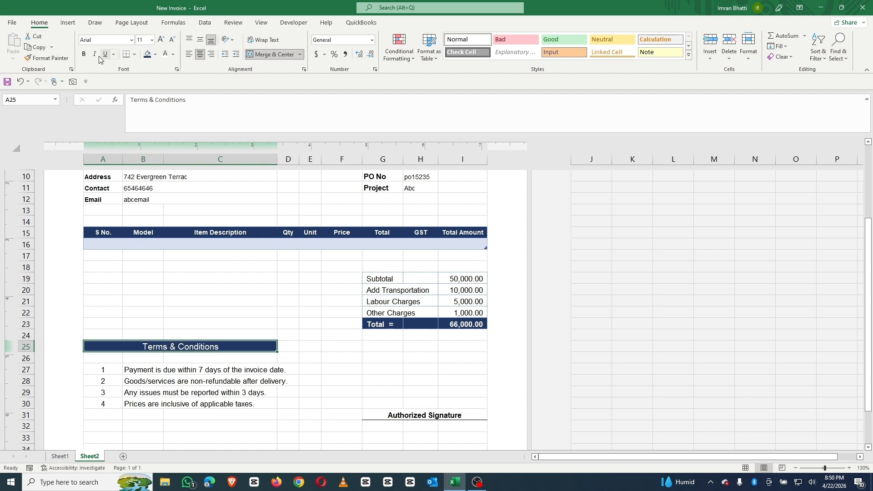
left_click(83, 57)
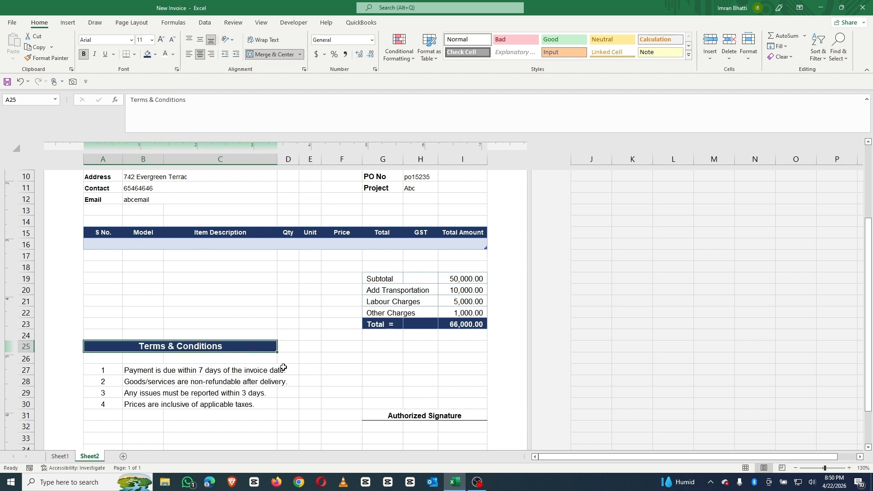
Apply light-blue dashed outer and inner horizontal borders to the terms list B27:D30.
left_click_drag(127, 369, 286, 405)
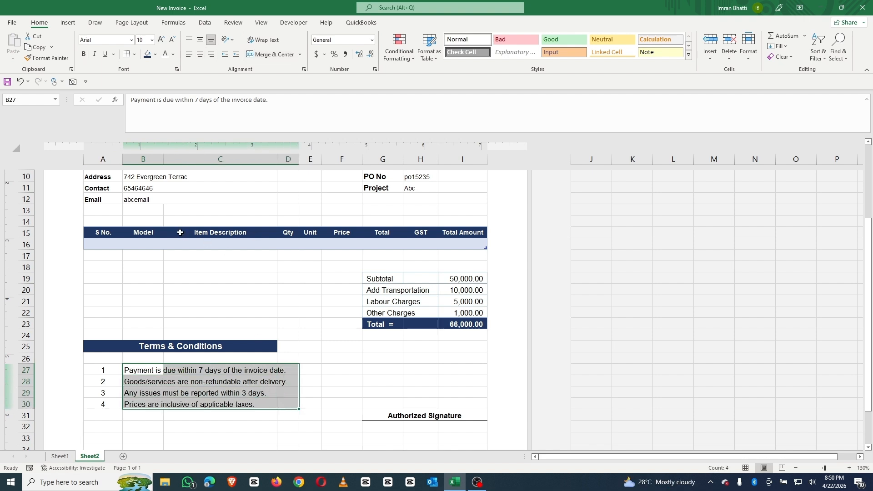
key("ctrl+1")
left_click(246, 149)
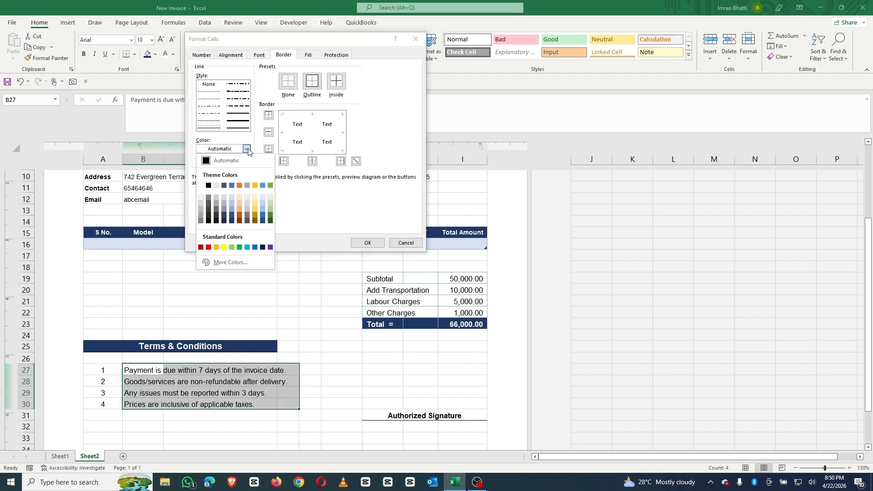
left_click(231, 205)
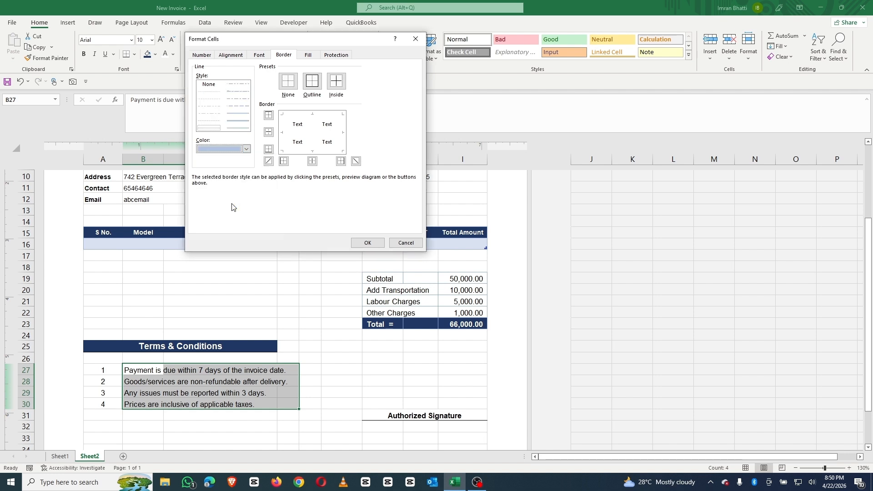
left_click(209, 122)
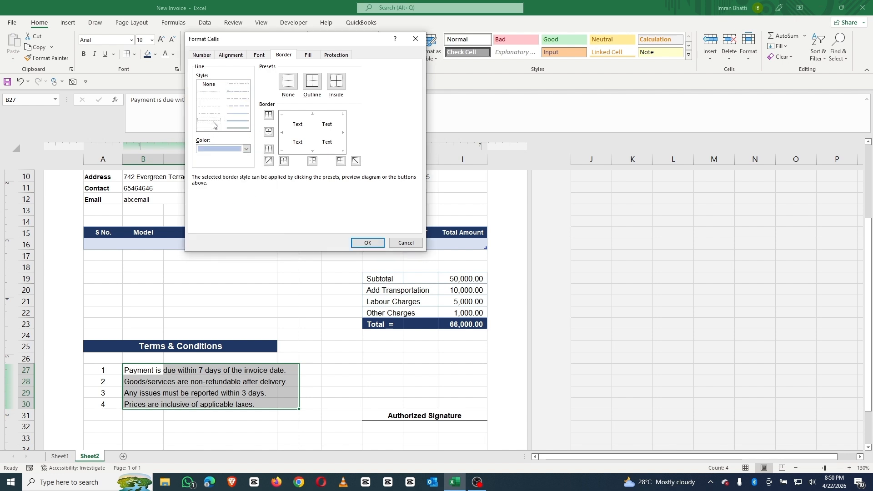
left_click(321, 120)
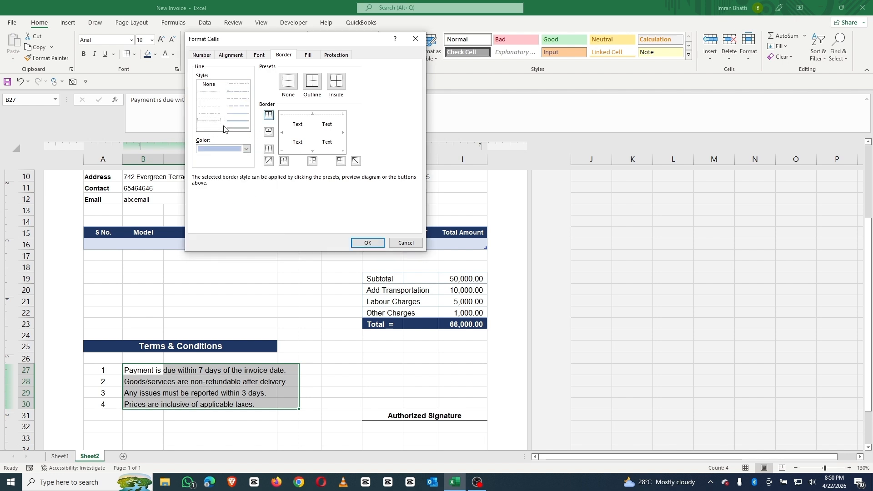
left_click(342, 137)
left_click(281, 133)
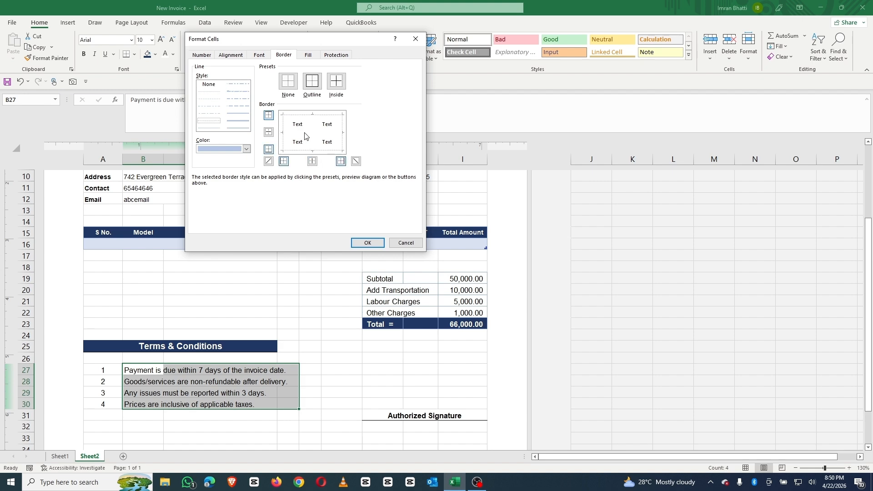
left_click(320, 135)
left_click(367, 242)
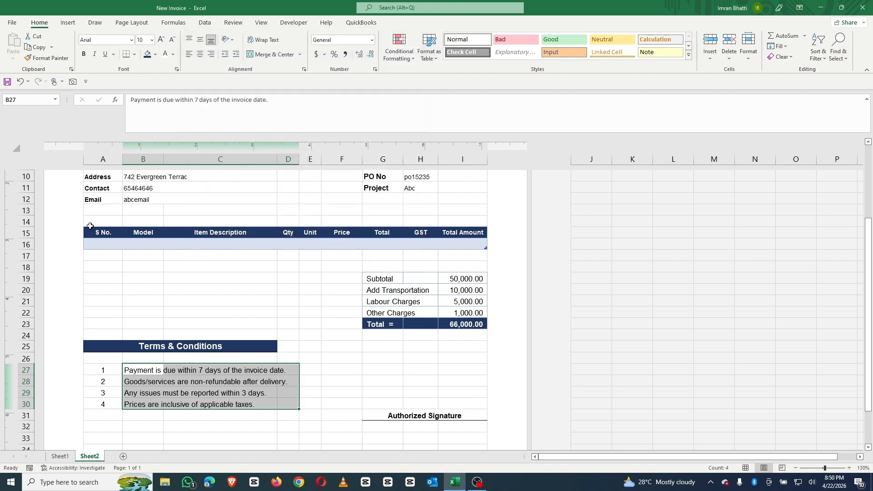
Recolor the inner horizontal borders of the terms list B27:D30 to a darker medium blue.
left_click(309, 404)
scroll(212, 347, "down", 2)
left_click_drag(132, 302, 268, 338)
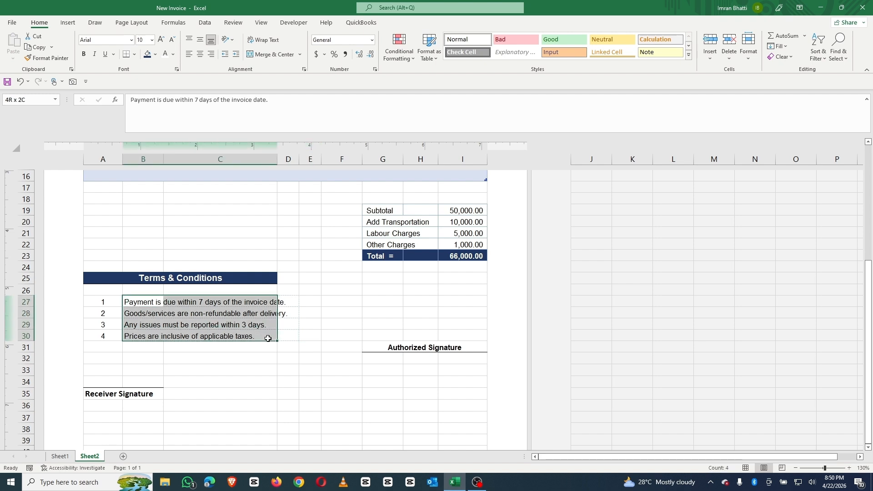
left_click_drag(157, 302, 291, 337)
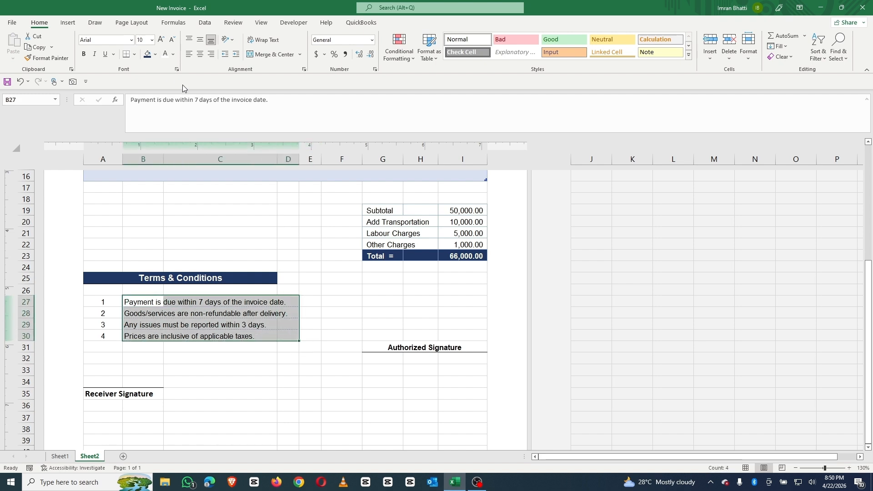
key("ctrl+1")
left_click(246, 148)
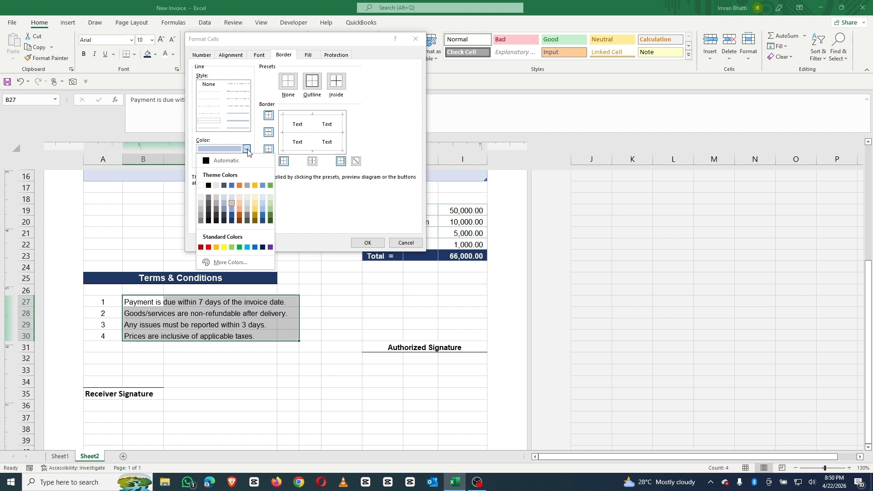
left_click(231, 207)
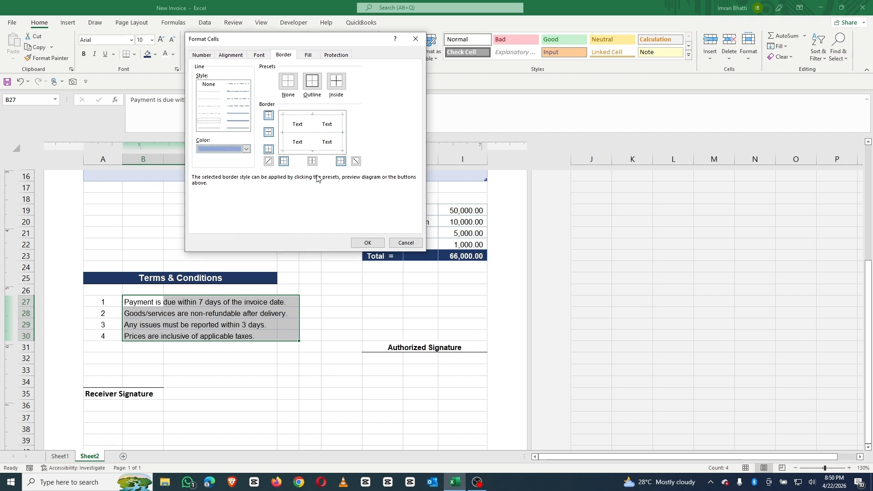
left_click(309, 134)
left_click(313, 124)
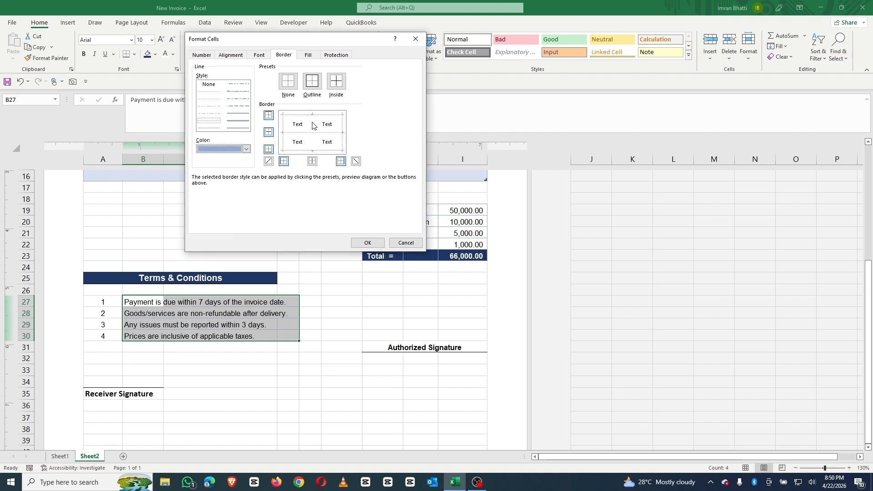
left_click(367, 244)
left_click(320, 314)
left_click(350, 299)
left_click(262, 416)
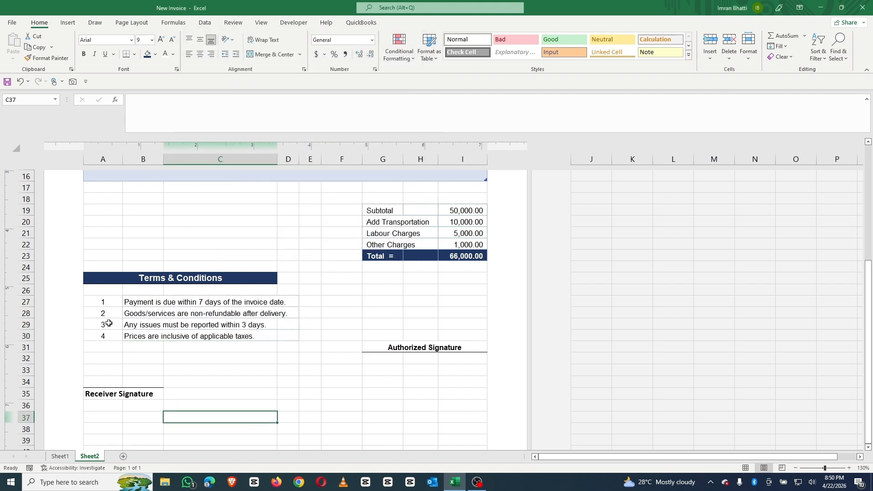
left_click_drag(96, 301, 95, 340)
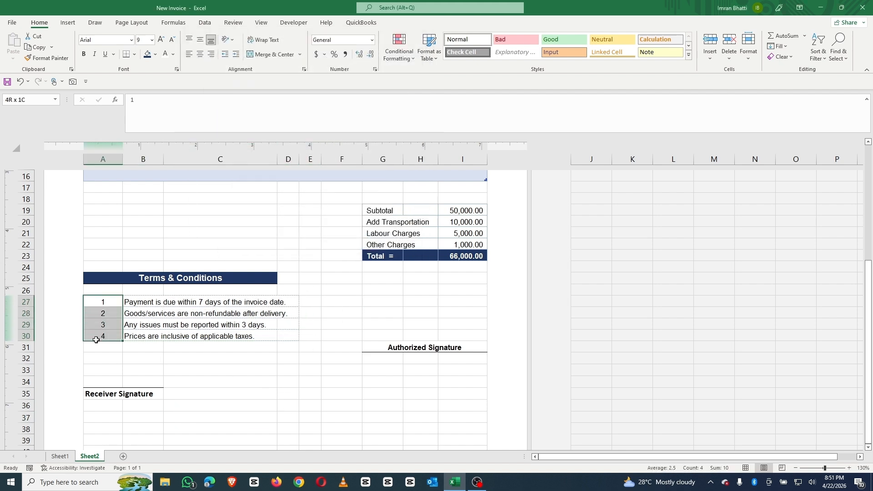
left_click(232, 367)
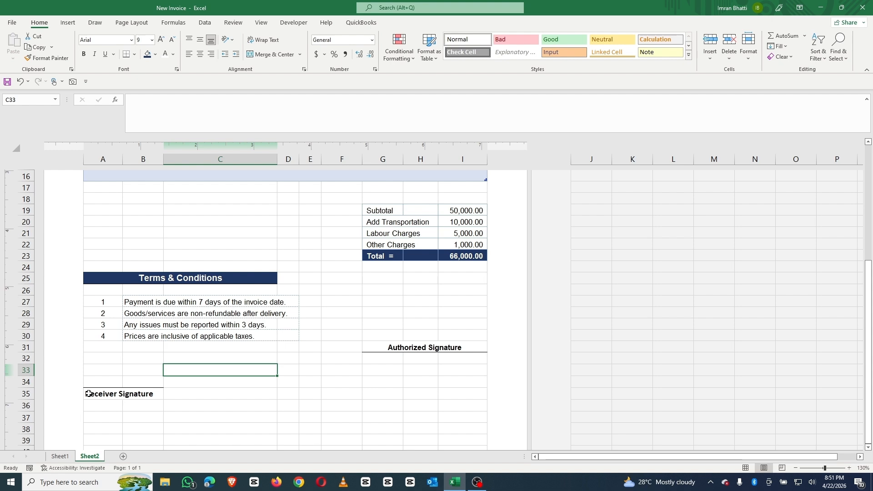
Merge and center Receiver Signature across A35:B35 and set the font of A34:B34 above it to Arial.
mouse_move(91, 394)
left_mouse_down()
mouse_move(181, 400)
mouse_move(152, 396)
left_mouse_up()
left_click(273, 54)
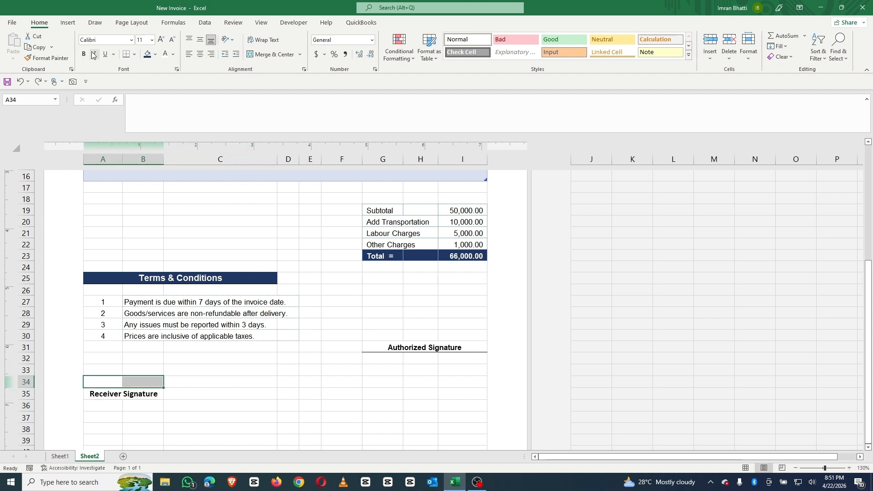
left_click(100, 40)
type("Arial")
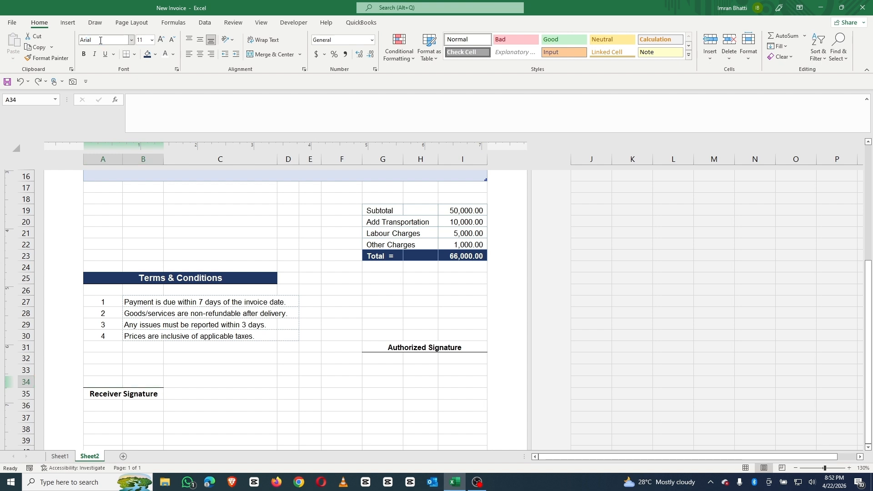
key("Return")
Replace the solid line above Receiver Signature with a dashed bottom border on A34:B34, without other borders.
left_click_drag(113, 381, 145, 381)
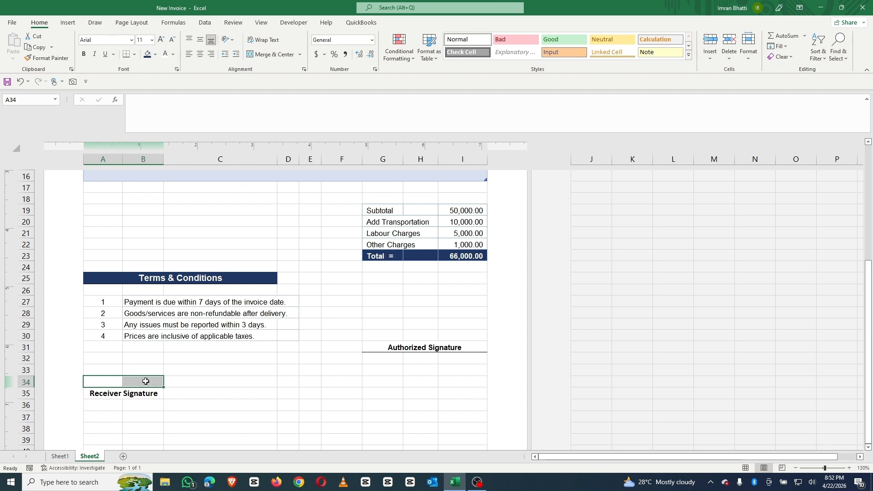
key("ctrl+1")
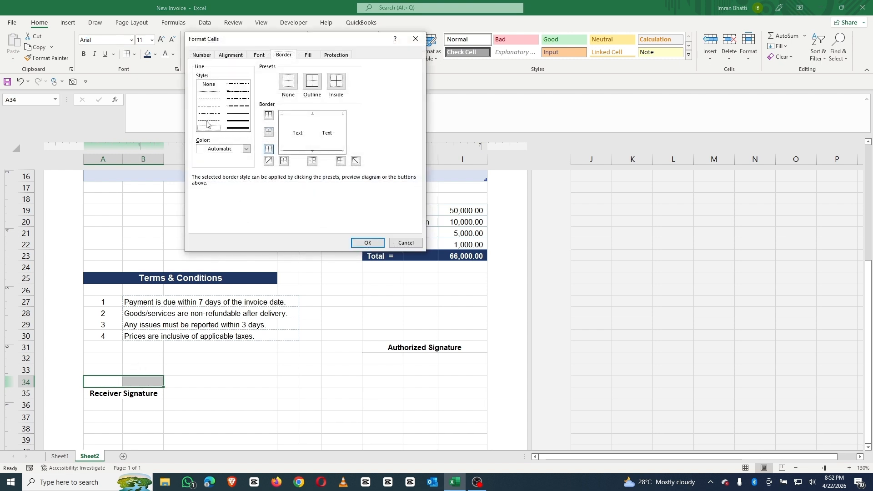
left_click(208, 122)
left_click(314, 117)
left_click(342, 135)
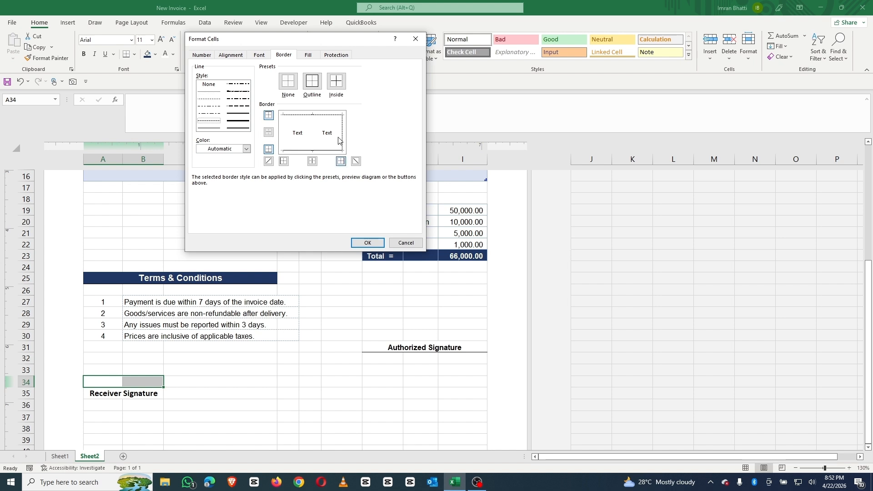
left_click(280, 138)
left_click(312, 151)
left_click(305, 117)
left_click(281, 128)
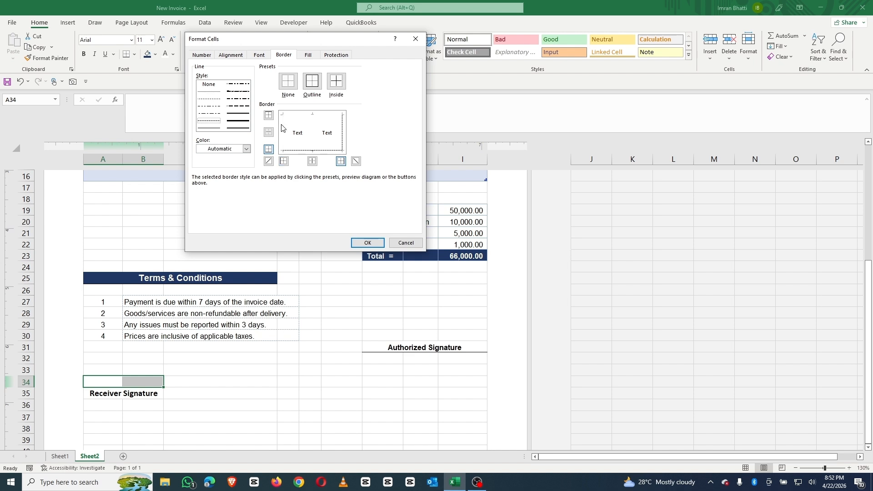
left_click(342, 135)
left_click(368, 242)
left_click(244, 359)
Give the Authorized Signature cell a dashed top border and remove its bottom border.
left_click(424, 348)
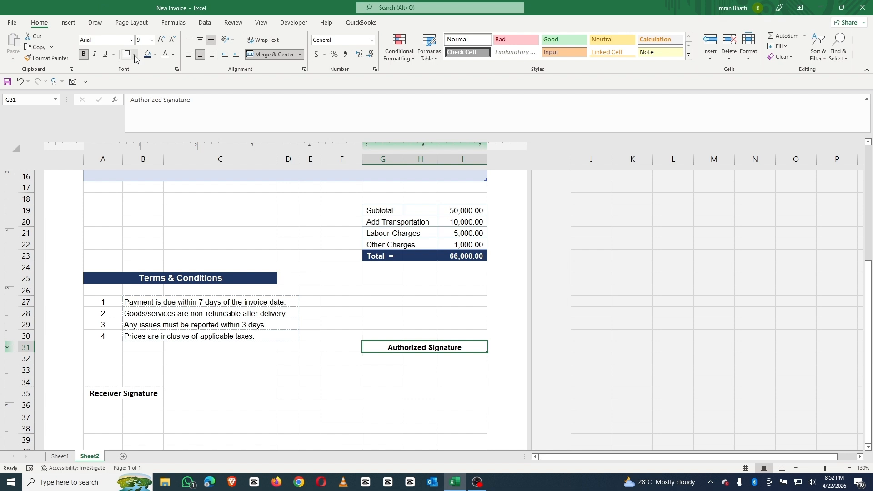
key("ctrl+1")
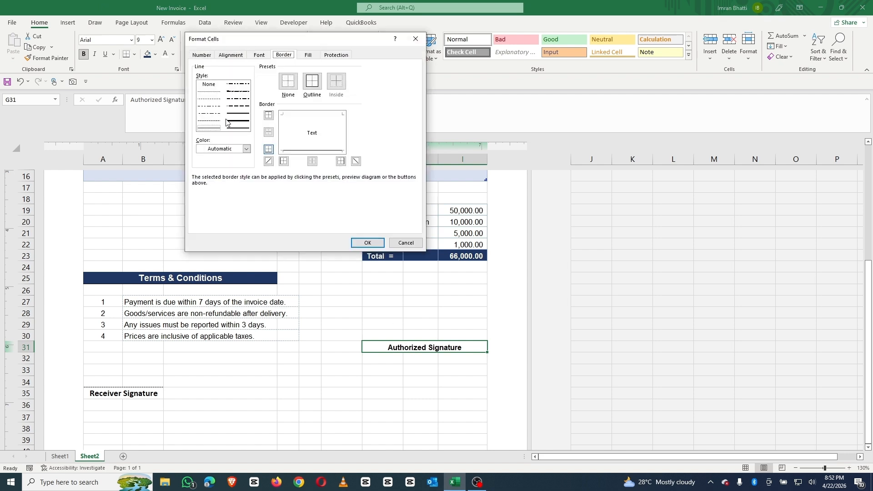
left_click(210, 122)
left_click(314, 114)
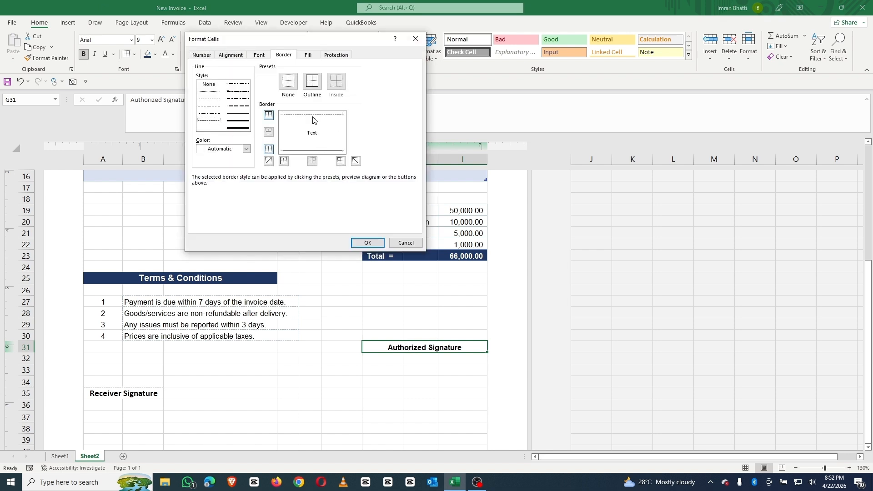
left_click(314, 153)
left_click(366, 242)
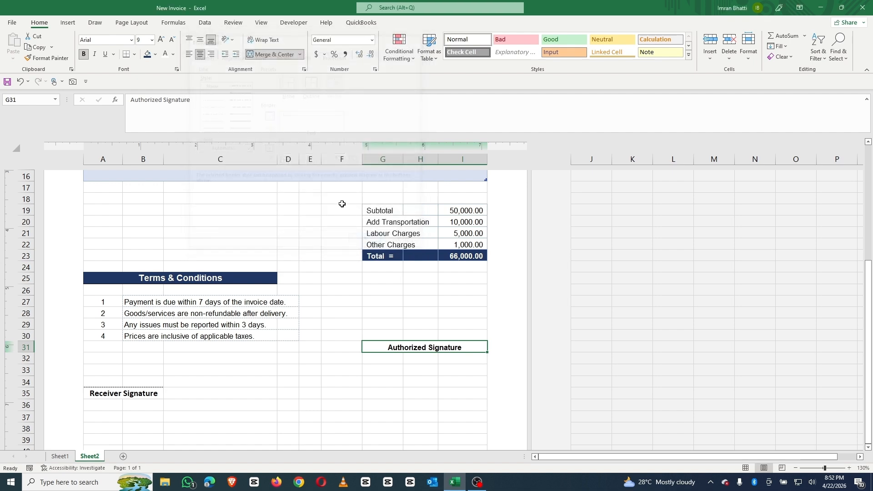
left_click(332, 298)
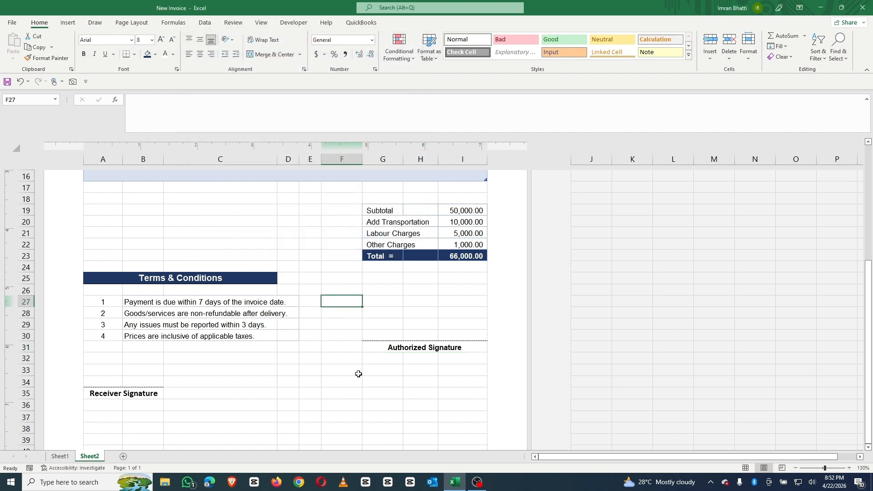
Check the invoice layout in the print preview and return to the sheet.
scroll(350, 363, "up", 2)
scroll(343, 354, "down", 1)
key("ctrl+p")
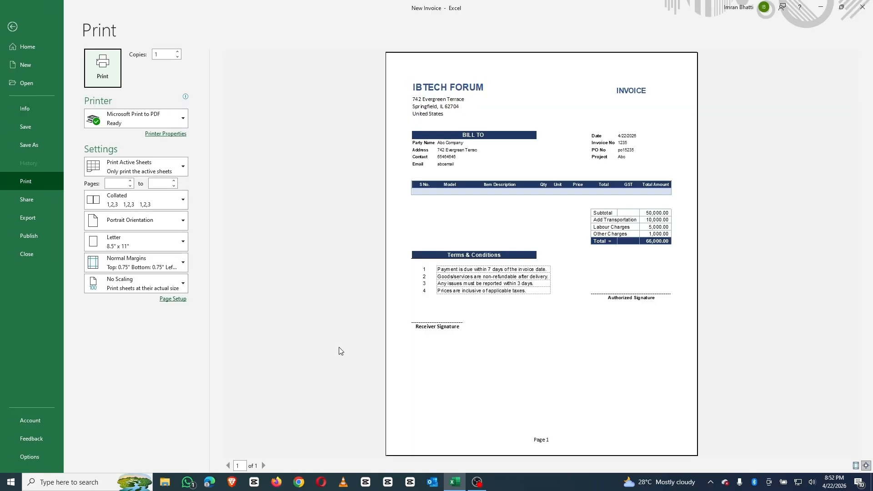
key("Escape")
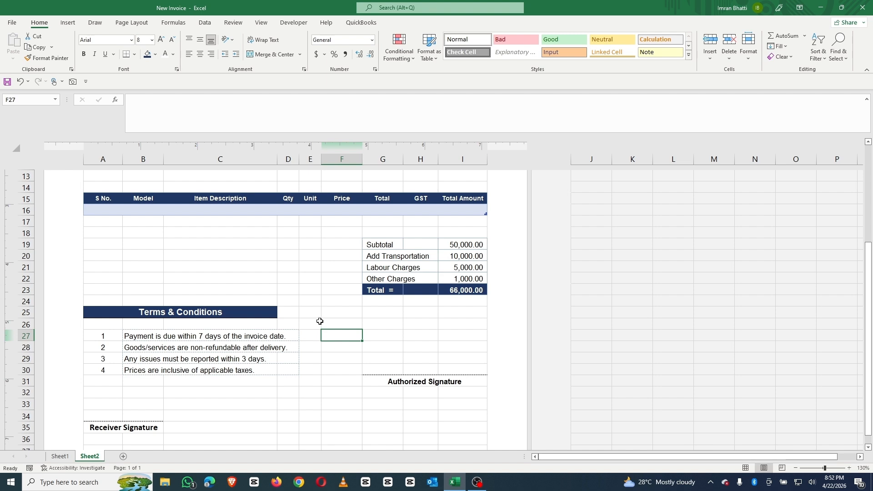
Delete the term numbers 1 to 4 from A27:A30.
left_click_drag(112, 333, 112, 374)
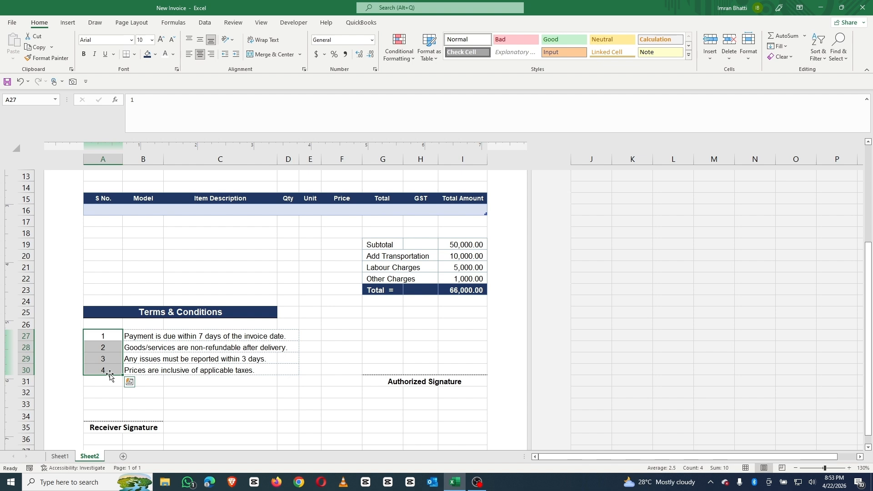
key("Delete")
left_click(341, 312)
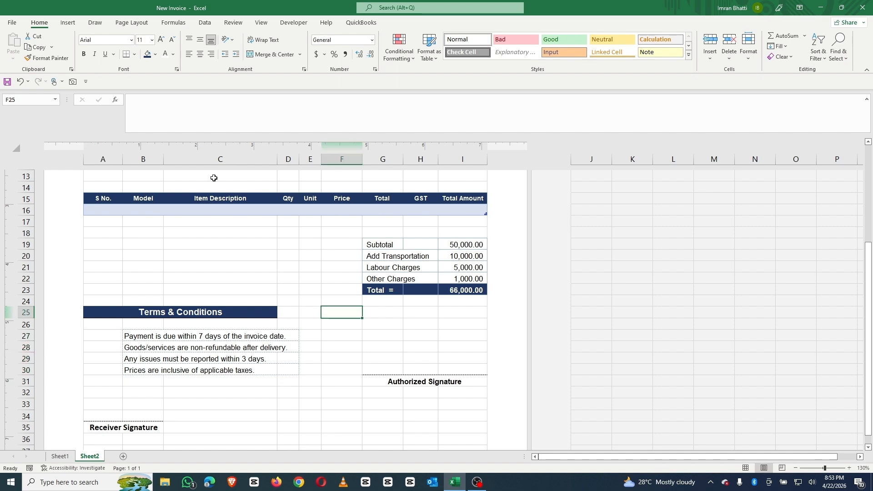
Draw a blue circle in the blank area above the Terms & Conditions heading and move it just below the item table.
left_click(69, 24)
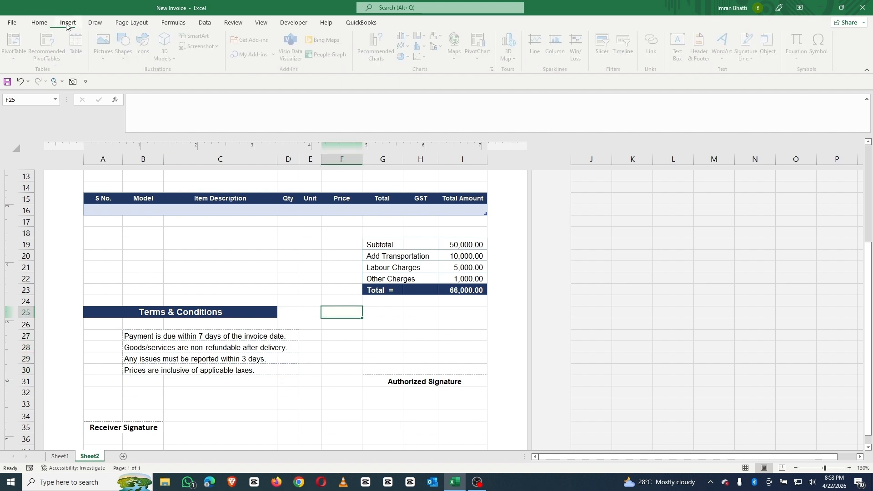
left_click(131, 54)
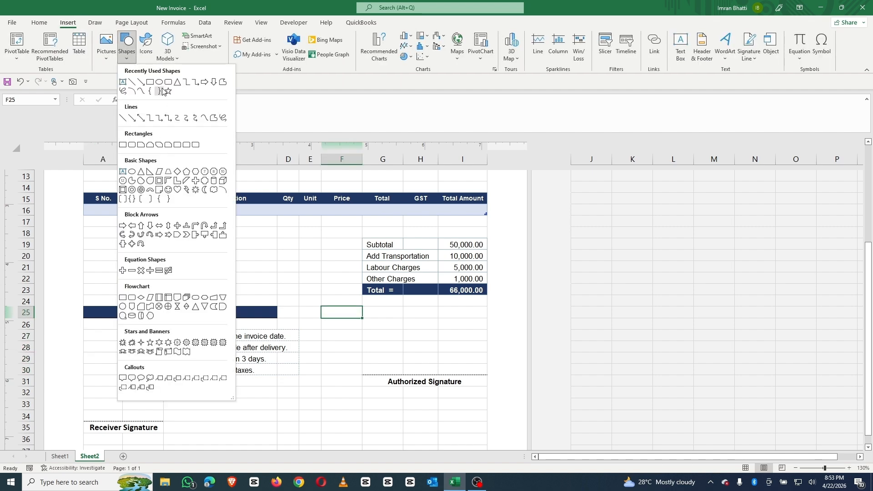
left_click(159, 82)
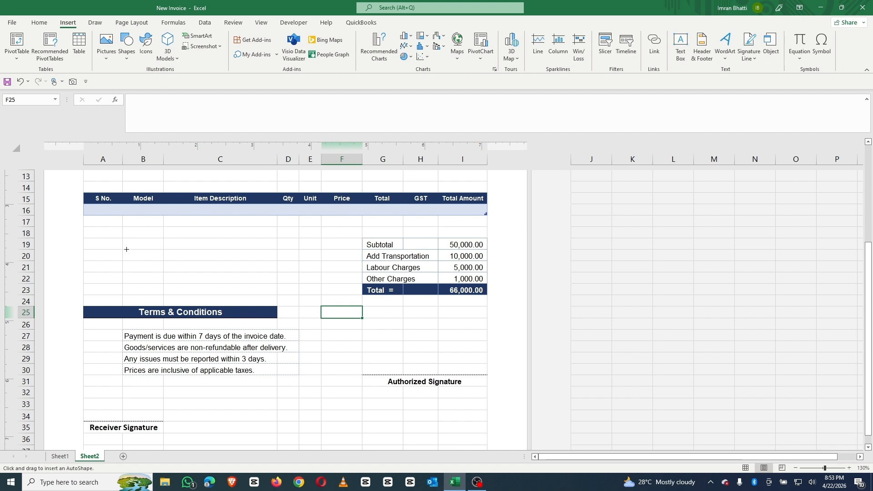
left_click_drag(123, 240, 193, 315)
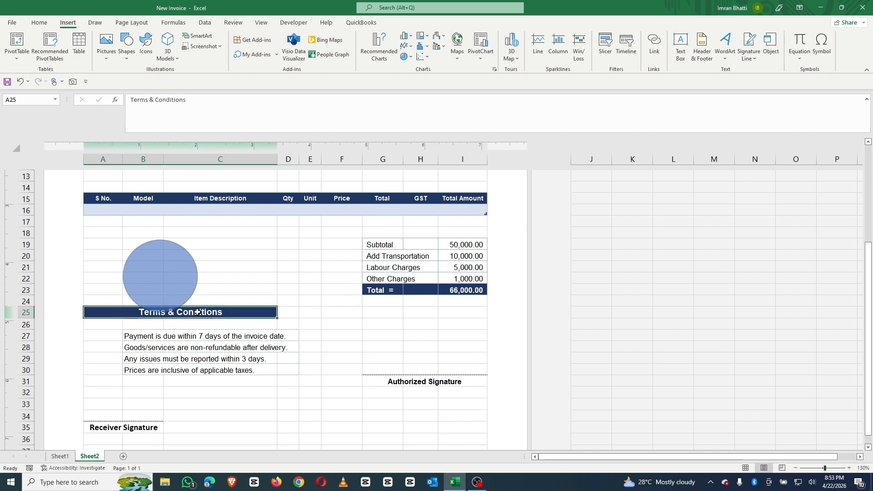
left_click_drag(178, 276, 204, 250)
Enter 1 as the circle's text and shrink the circle to a bullet slightly taller than one row.
right_click(186, 226)
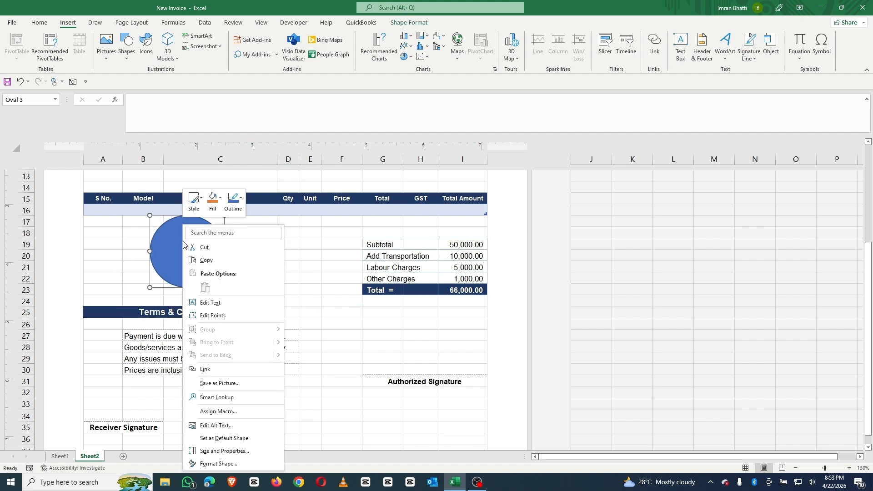
key("Escape")
type("1")
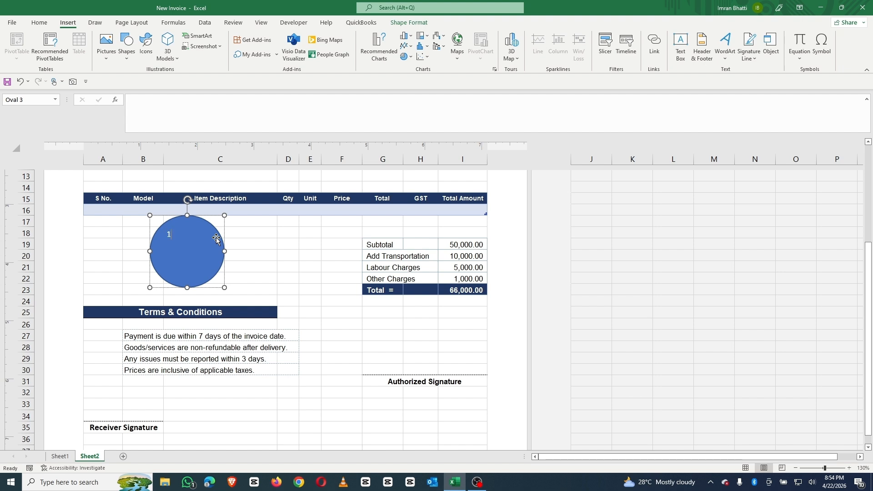
key("BackSpace")
double_click(169, 235)
left_click_drag(224, 288, 165, 229)
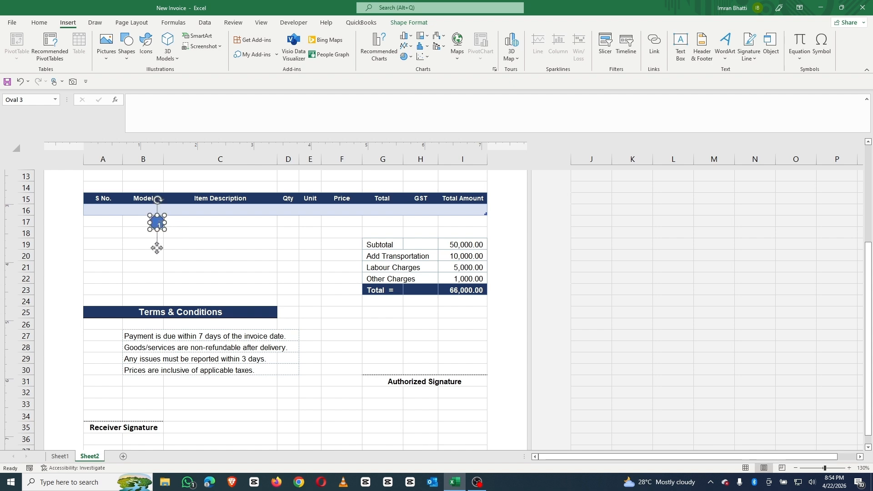
Center the number inside the circle and format it as bold Arial.
left_click(39, 22)
left_click(200, 54)
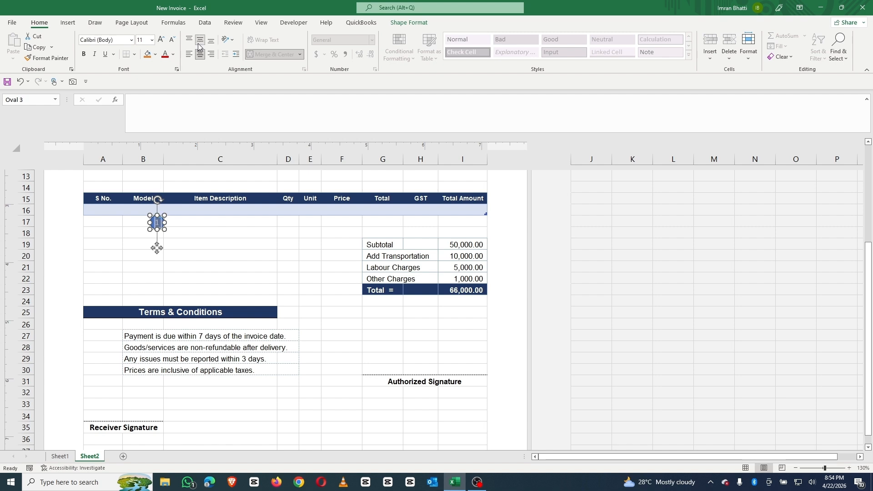
left_click(84, 54)
left_click(113, 40)
left_click_drag(116, 39, 35, 25)
type("Arial")
key("Return")
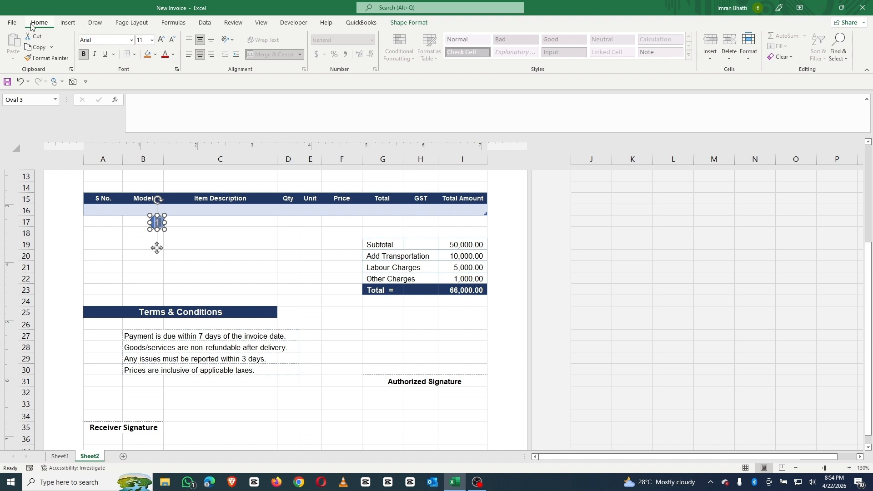
left_click(267, 286)
Move the numbered circle into A27 beside the first term and duplicate it three times.
left_click(157, 222)
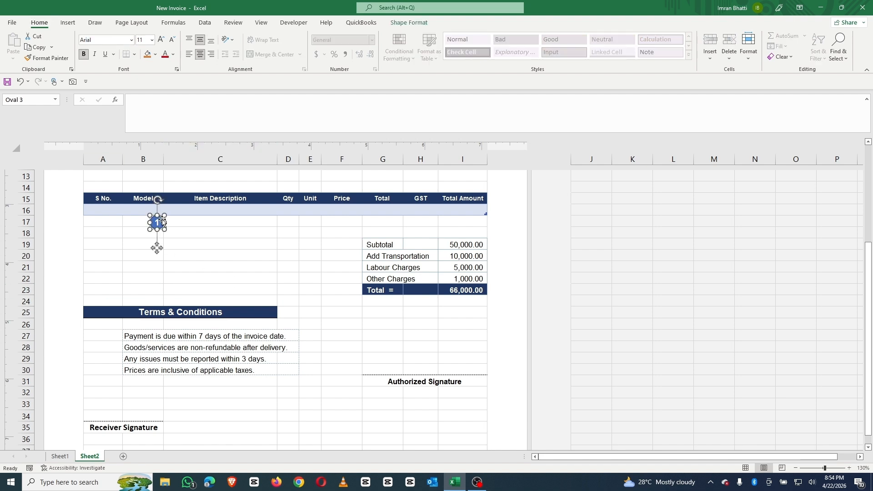
left_click_drag(157, 222, 106, 333)
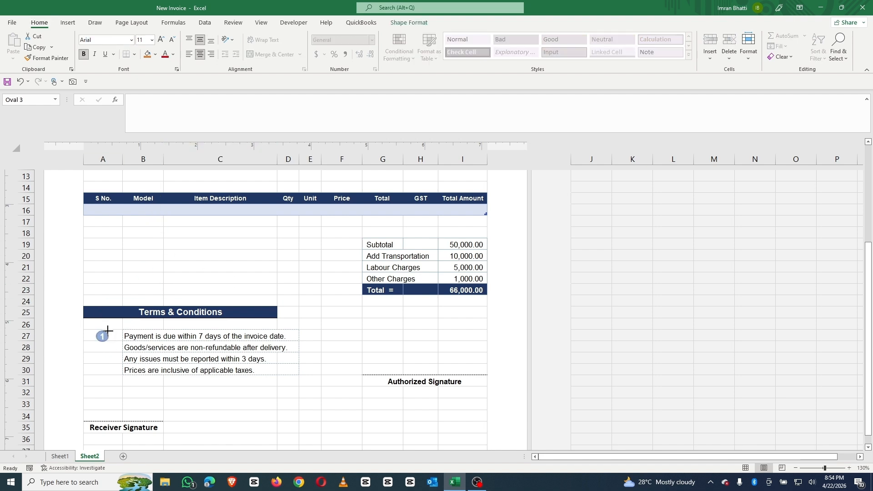
key("ctrl+d")
key("ctrl+d")
key("ctrl+d")
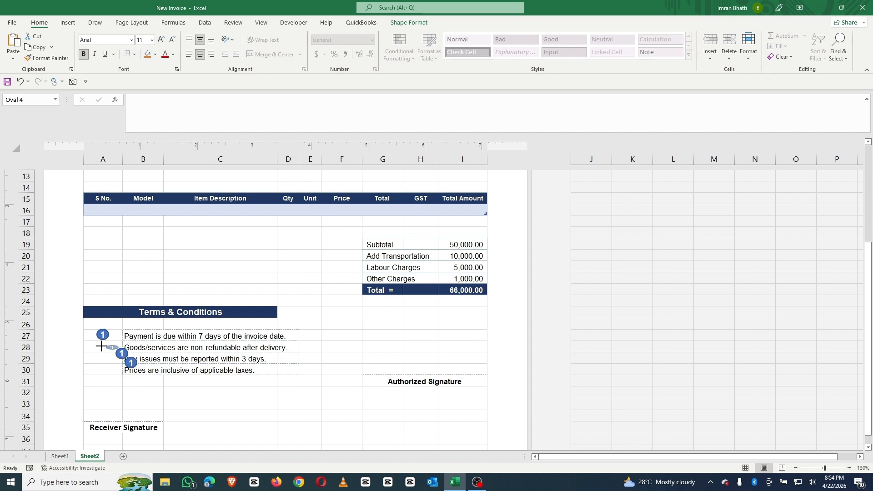
Place the three circle copies in A28, A29 and A30, aligned in a column under the first circle.
left_click(220, 370)
left_click_drag(825, 467, 826, 467)
left_click_drag(154, 304, 140, 309)
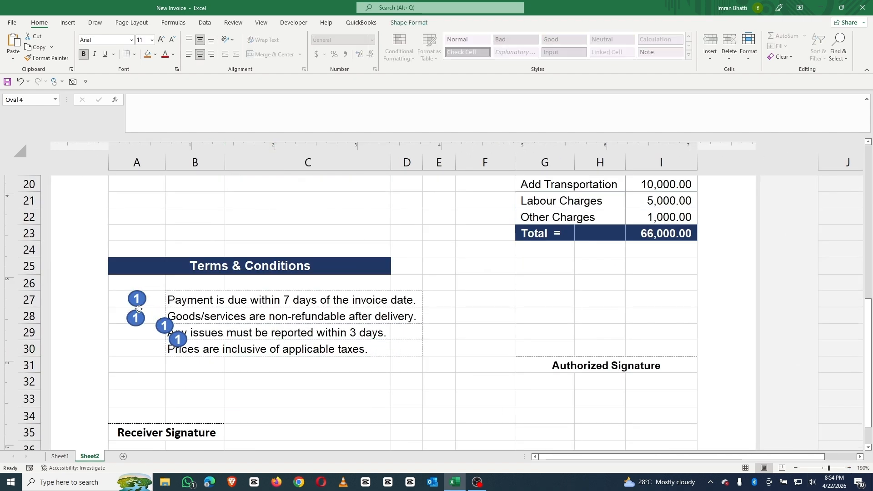
left_click(175, 362)
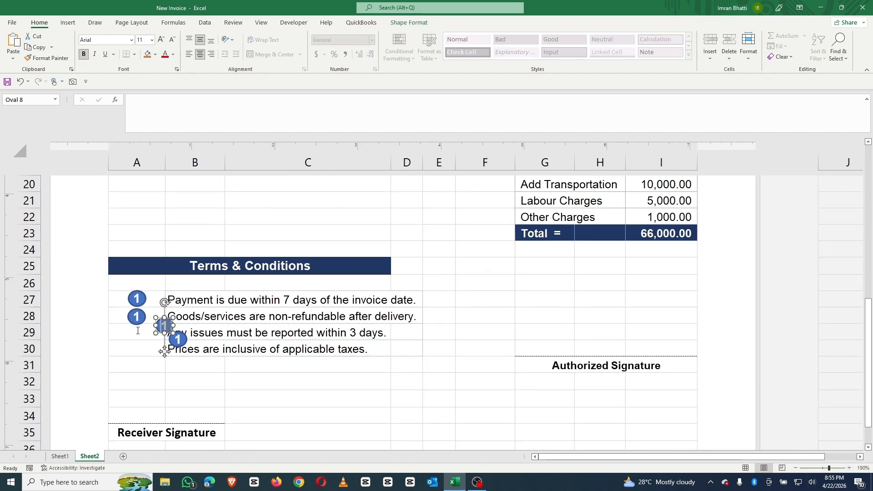
left_click_drag(163, 335, 136, 301)
left_click_drag(140, 340, 140, 340)
left_click(133, 362)
left_click(146, 333)
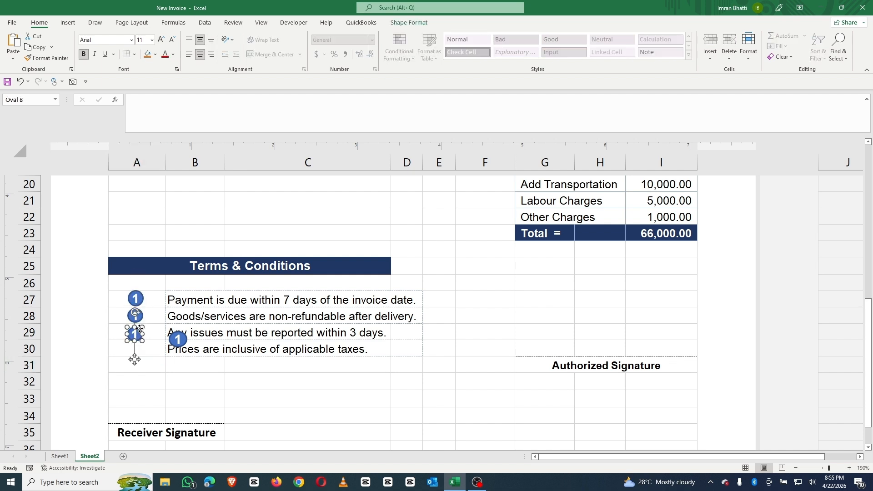
left_click(136, 298)
mouse_move(178, 340)
left_mouse_down()
mouse_move(156, 332)
mouse_move(144, 351)
mouse_move(139, 345)
left_mouse_up()
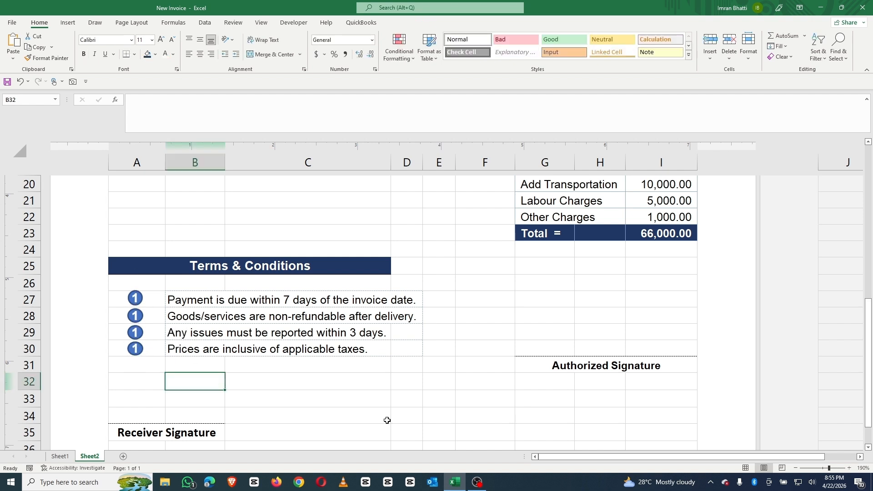
Check the circle bullets beside the terms in the print preview and return to the sheet.
left_click(362, 386)
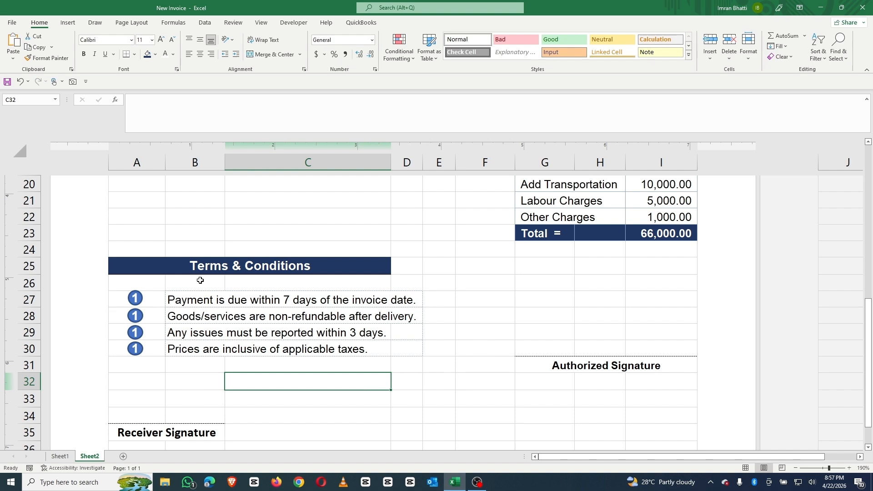
left_click_drag(111, 300, 122, 364)
left_click(260, 373)
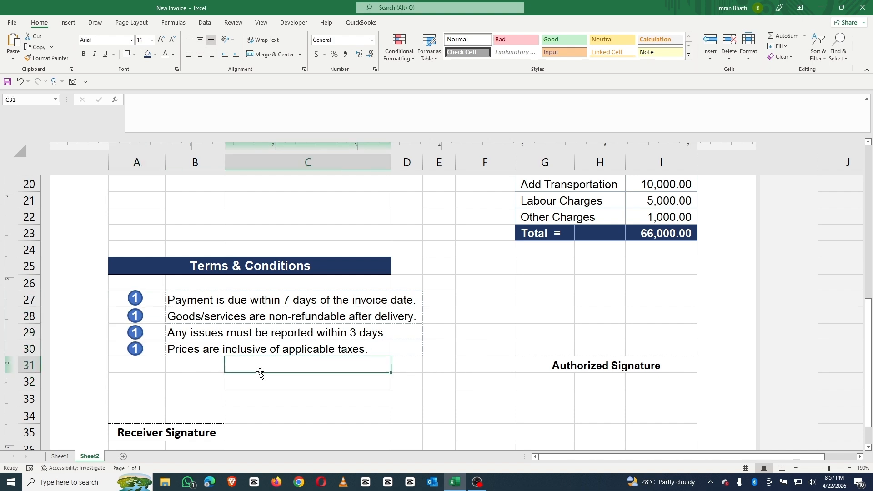
key("ctrl+p")
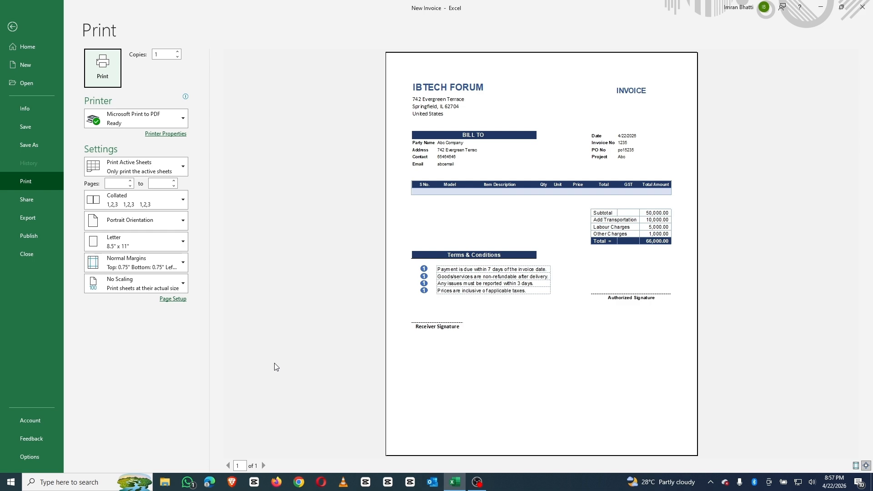
key("Escape")
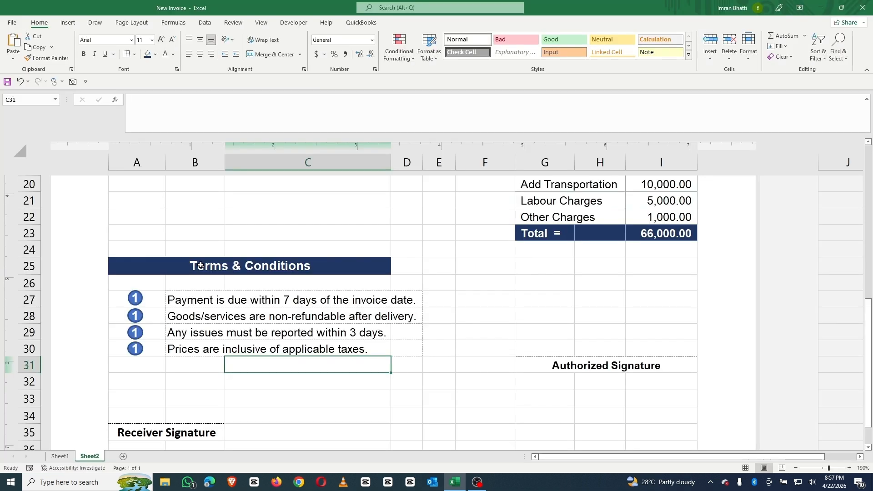
Extend the item table with new rows below row 16 down to row 27.
scroll(272, 343, "up", 6)
scroll(393, 366, "down", 1)
left_click(373, 363)
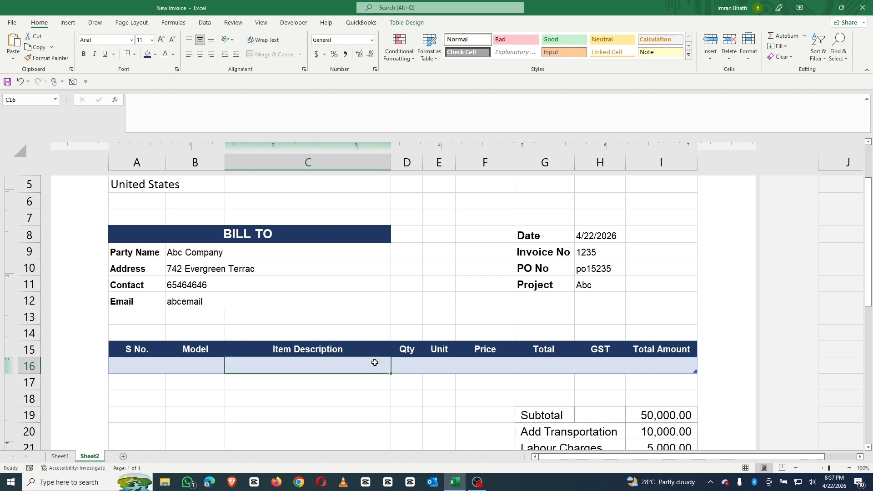
key("Tab")
key("Tab")
key("Tab")
key("Tab")
key("Tab")
key("Tab")
key("Tab")
key("Tab")
key("Tab")
key("Tab")
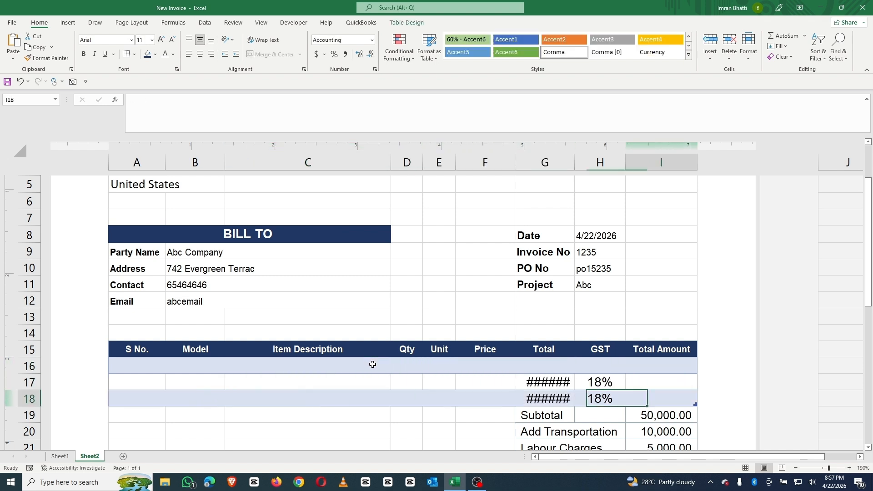
key("Tab")
key("Tab")
key("Tab")
key("Tab")
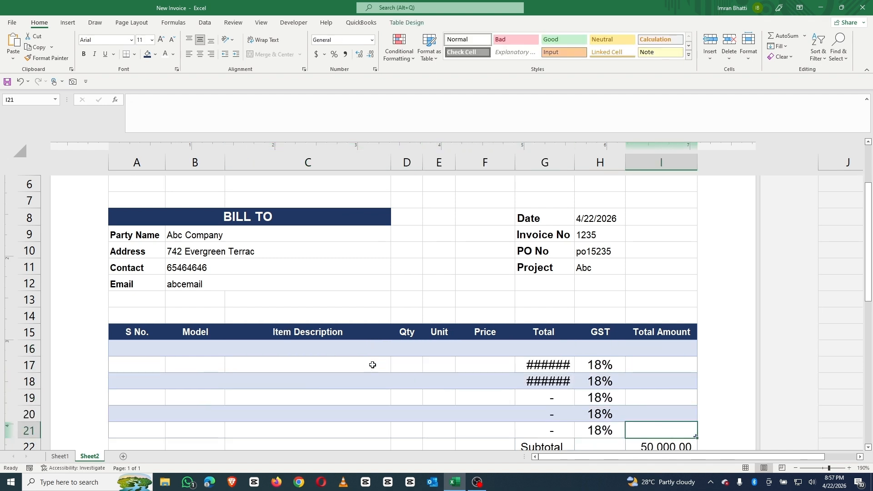
key("Tab")
key("Tab")
key("Tab")
key("Tab")
key("Tab")
key("Tab")
key("Tab")
key("Tab")
key("Tab")
key("Tab")
key("Tab")
key("Tab")
key("Tab")
key("Tab")
key("Tab")
key("Tab")
key("Tab")
key("Tab")
key("Tab")
key("Tab")
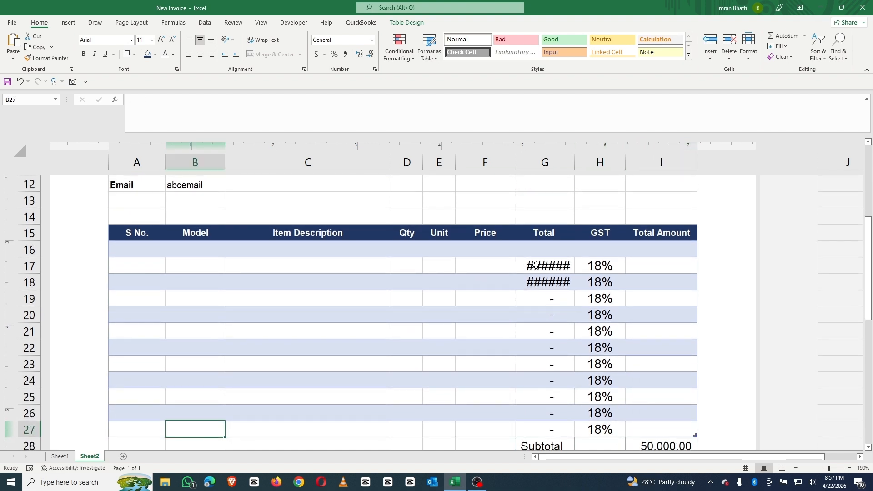
Clear the auto-filled Total and GST cells in G17:H27 and open the print preview of the sheet.
left_click_drag(536, 265, 617, 432)
key("Delete")
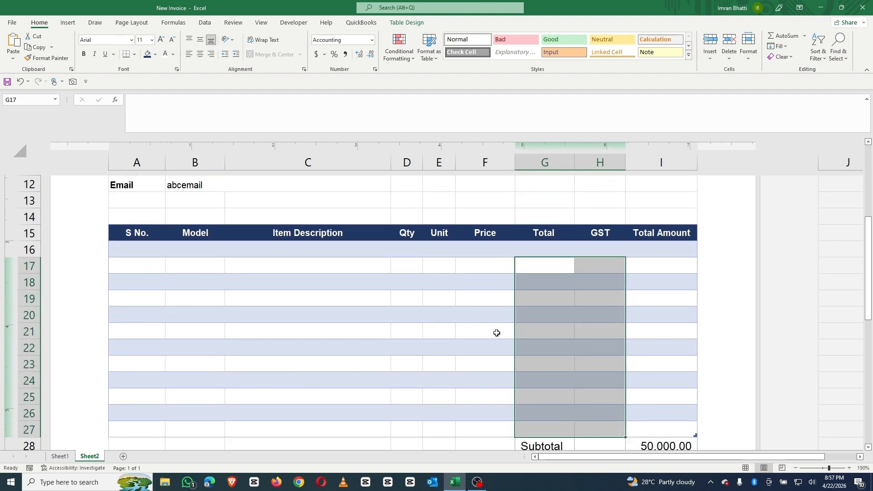
left_click(428, 303)
key("ctrl+p")
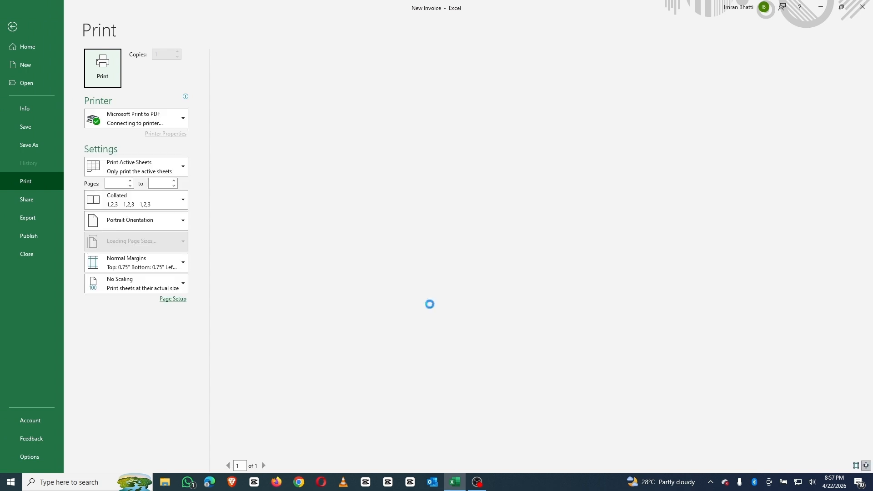